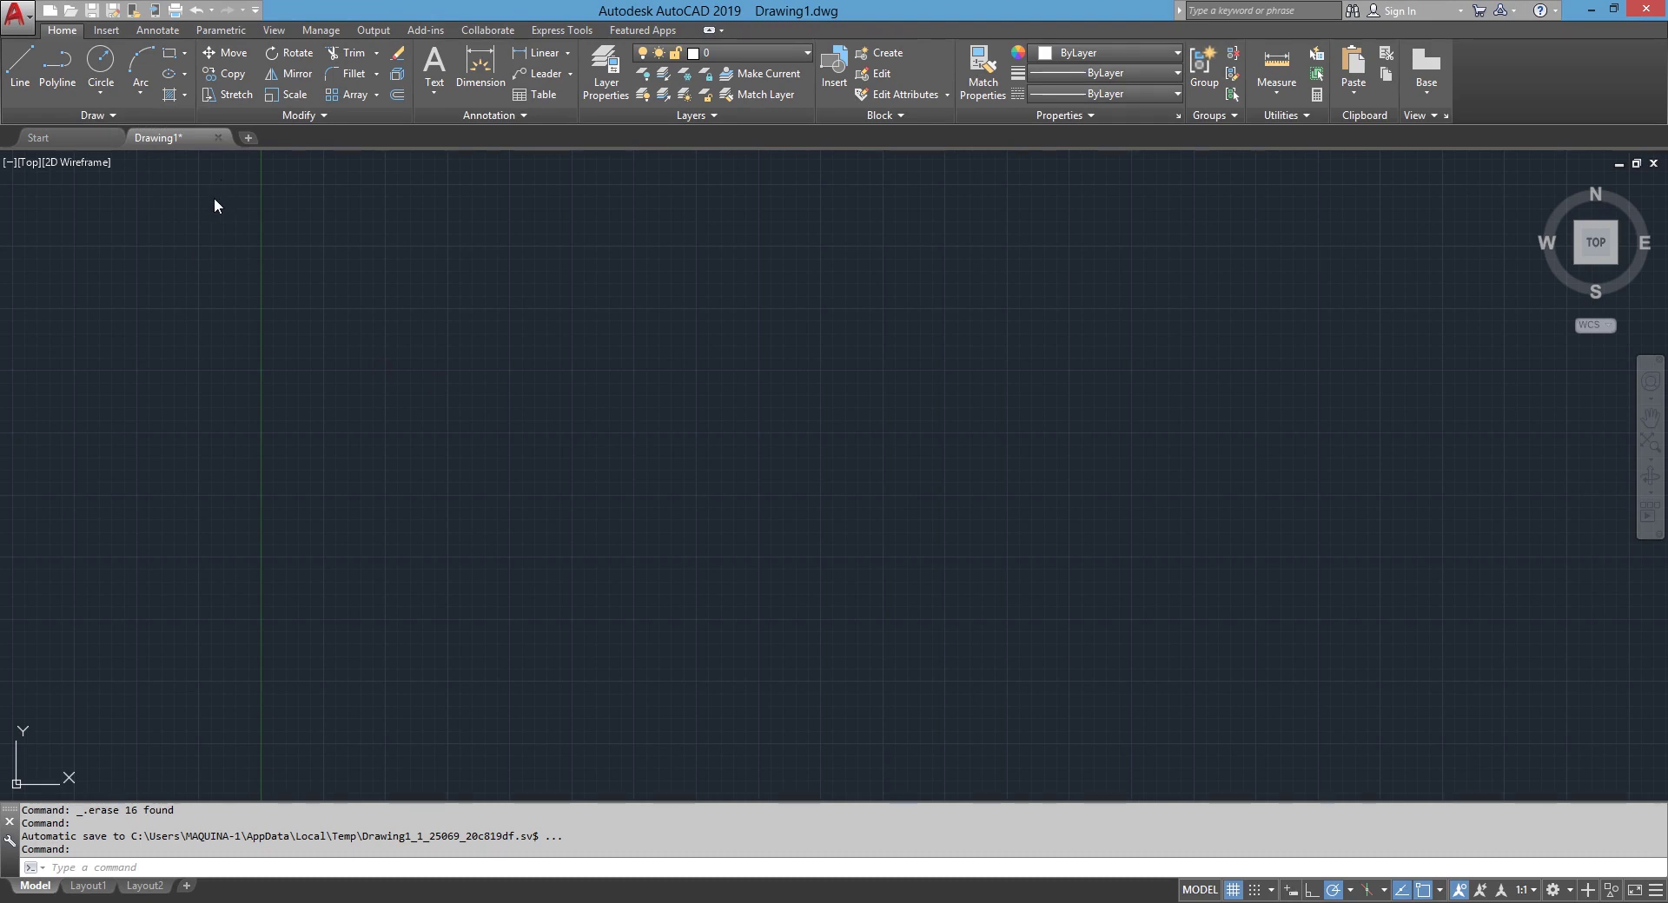
Draw a trial rectangle by picking two free corners
{"action": "left_click", "coordinate": [184, 53]}
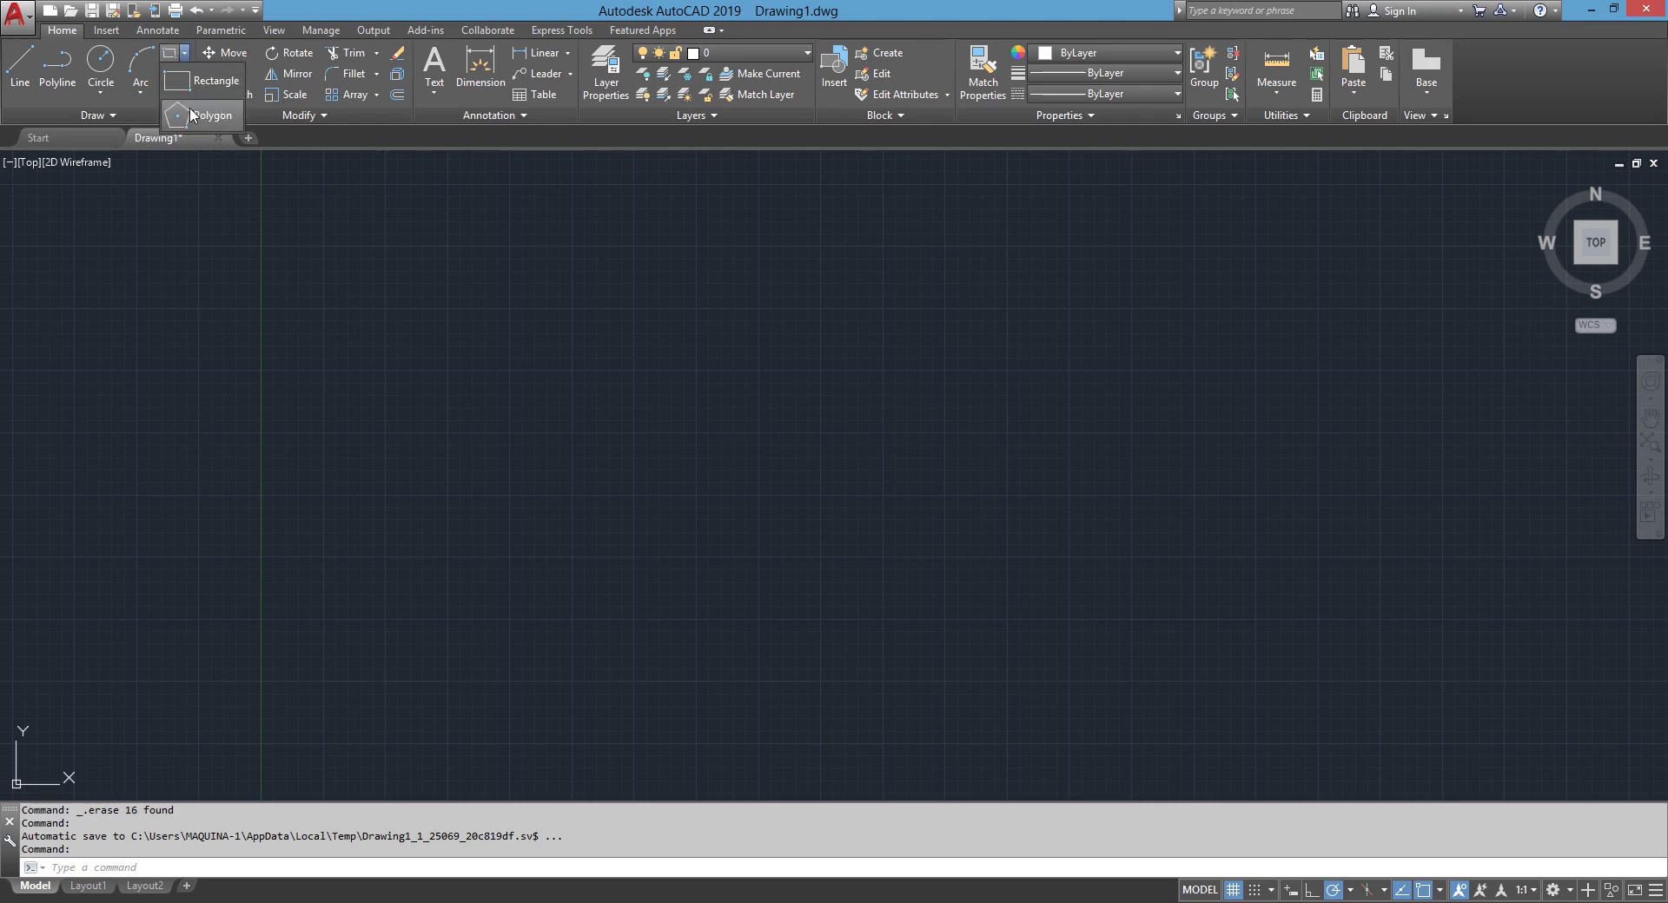
{"action": "left_click", "coordinate": [184, 50]}
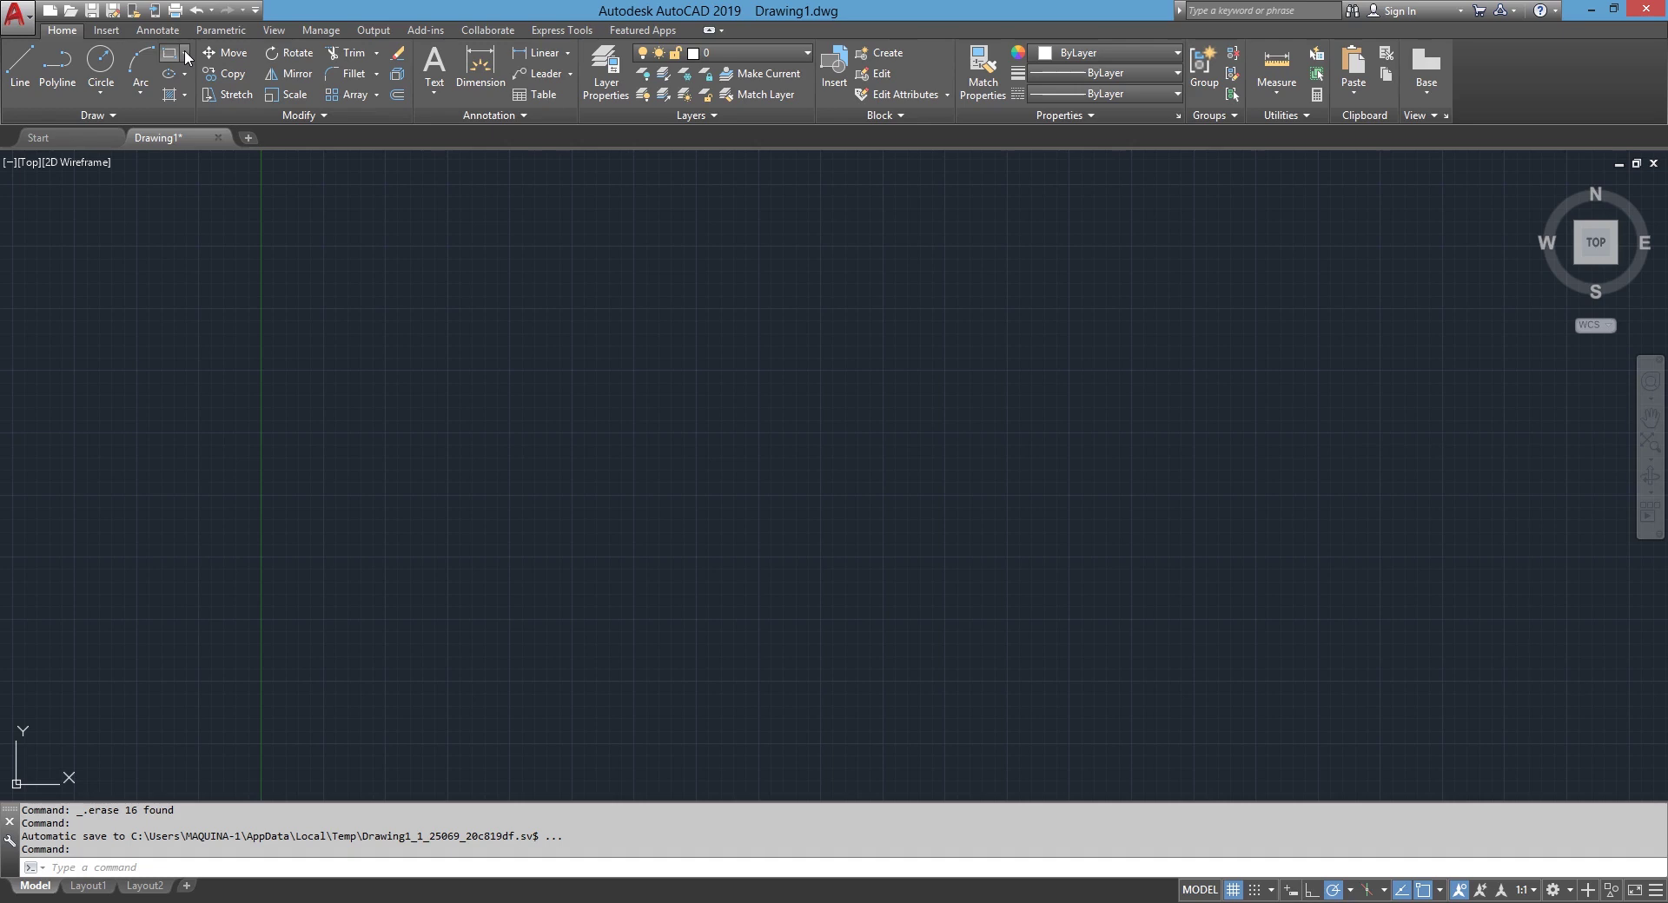
{"action": "type", "text": "REC"}
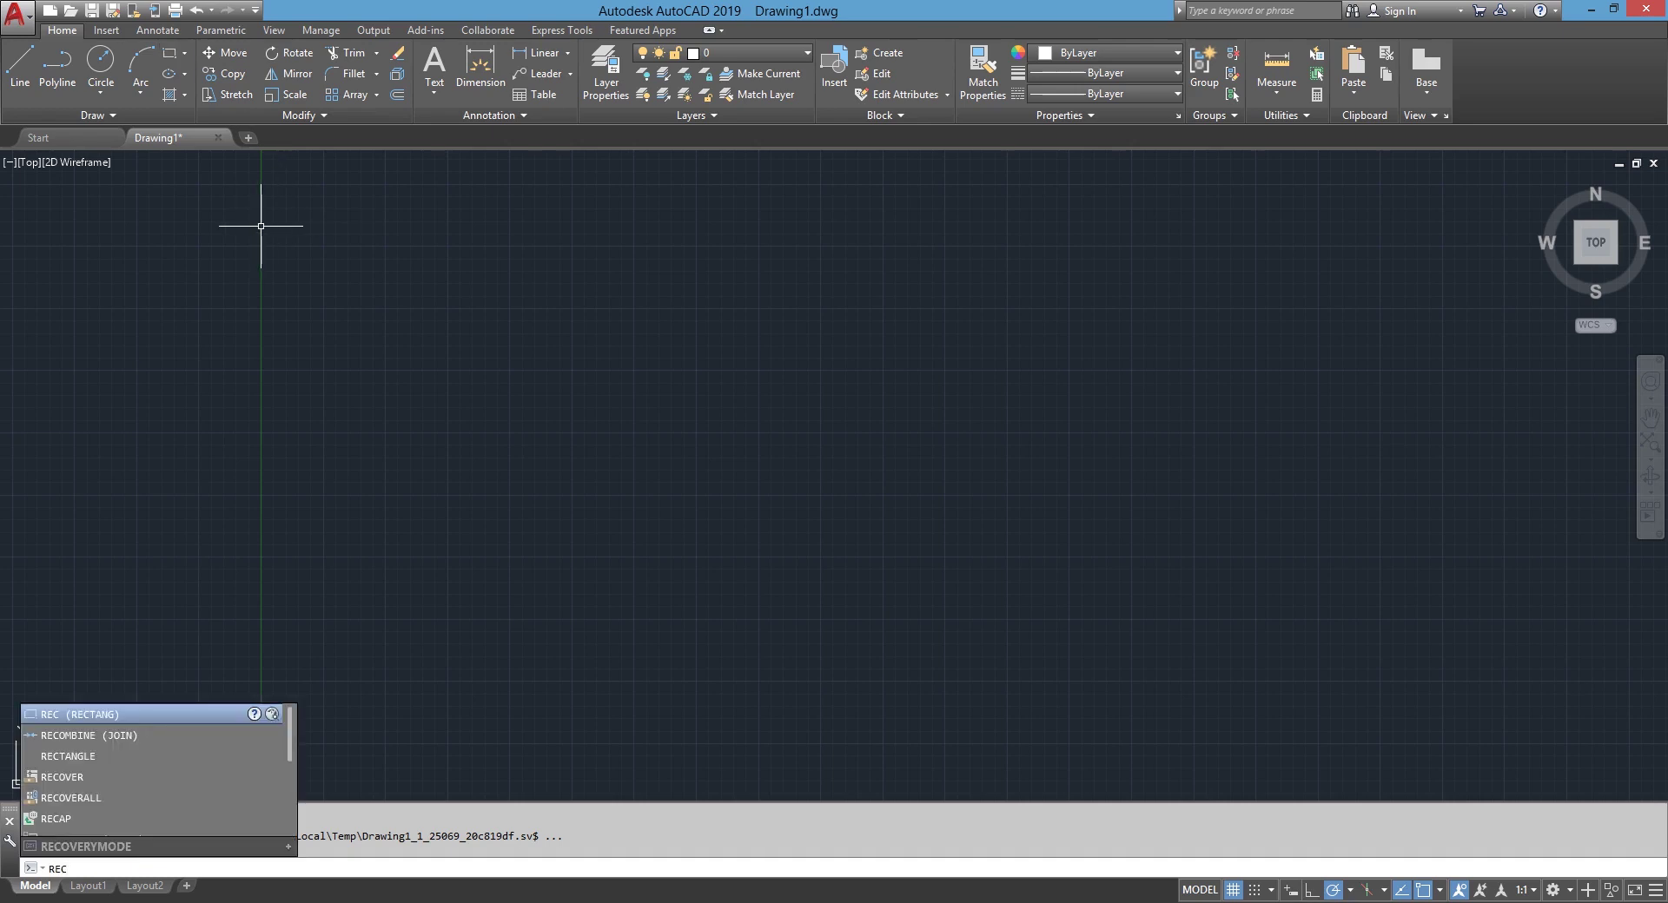
{"action": "key", "text": "Return"}
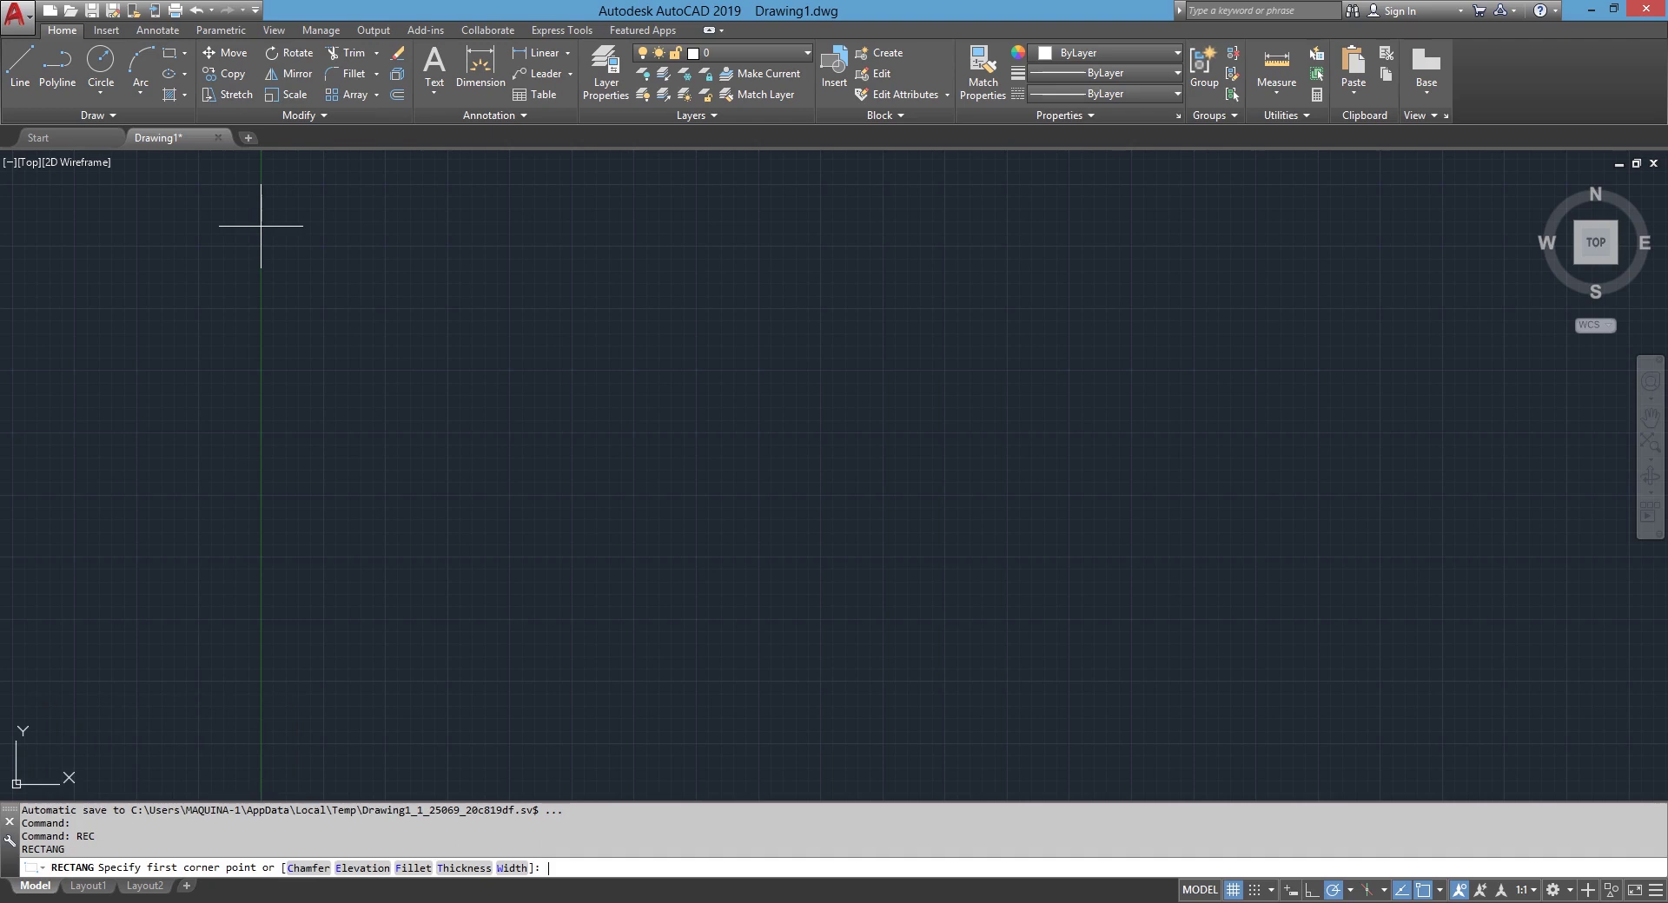
{"action": "left_click", "coordinate": [653, 619]}
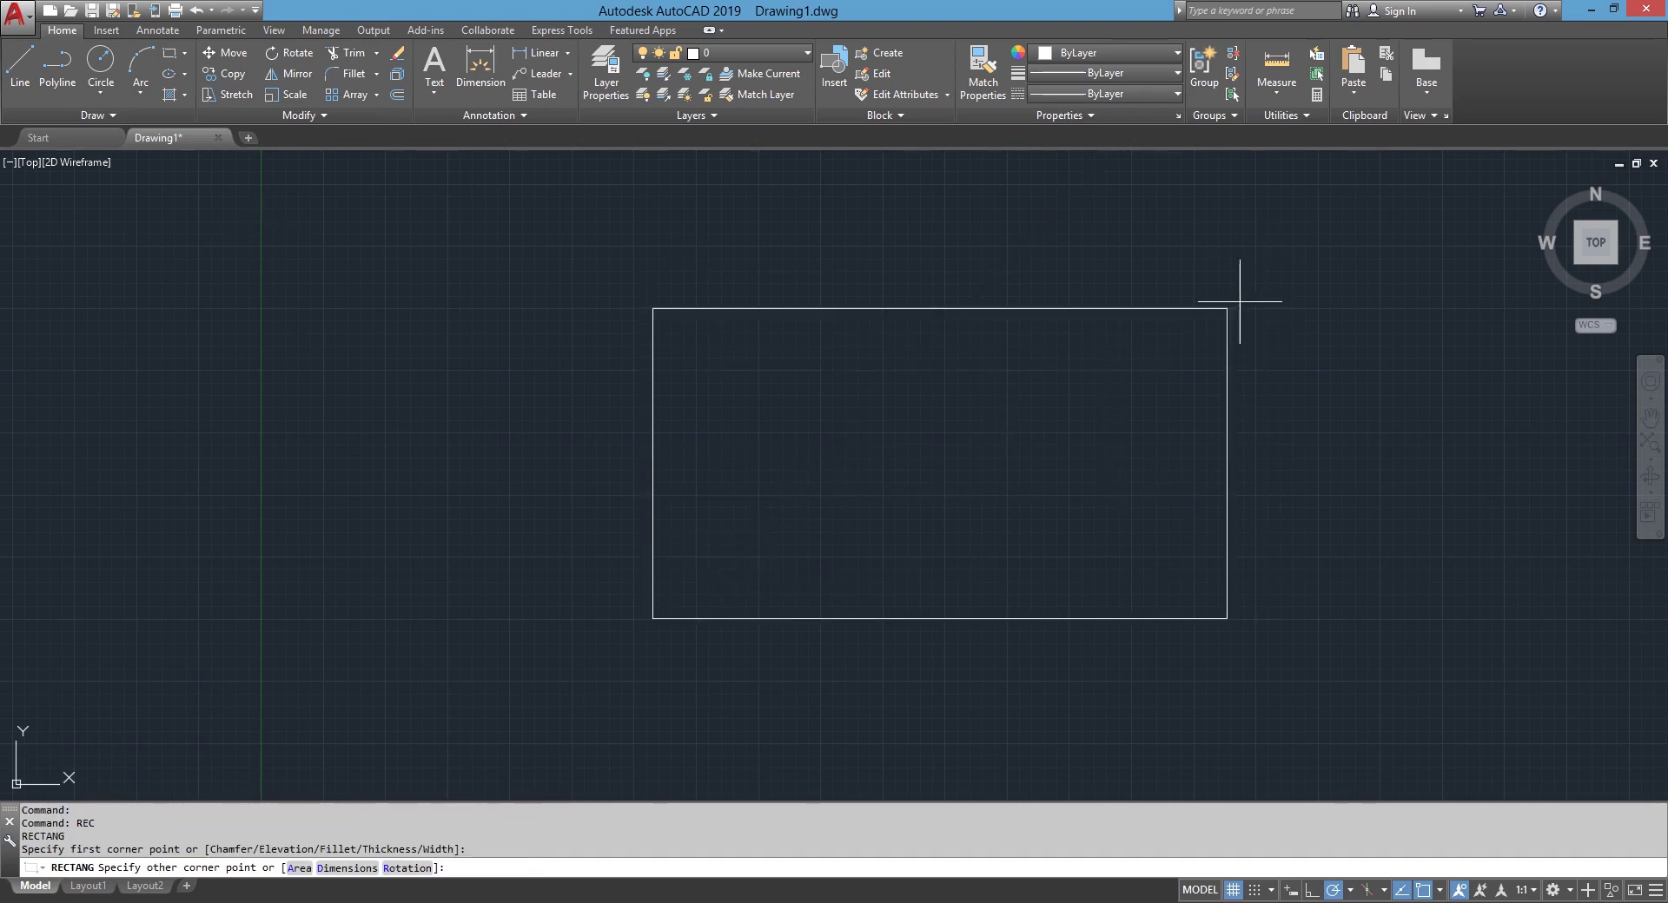
{"action": "left_click", "coordinate": [1224, 361]}
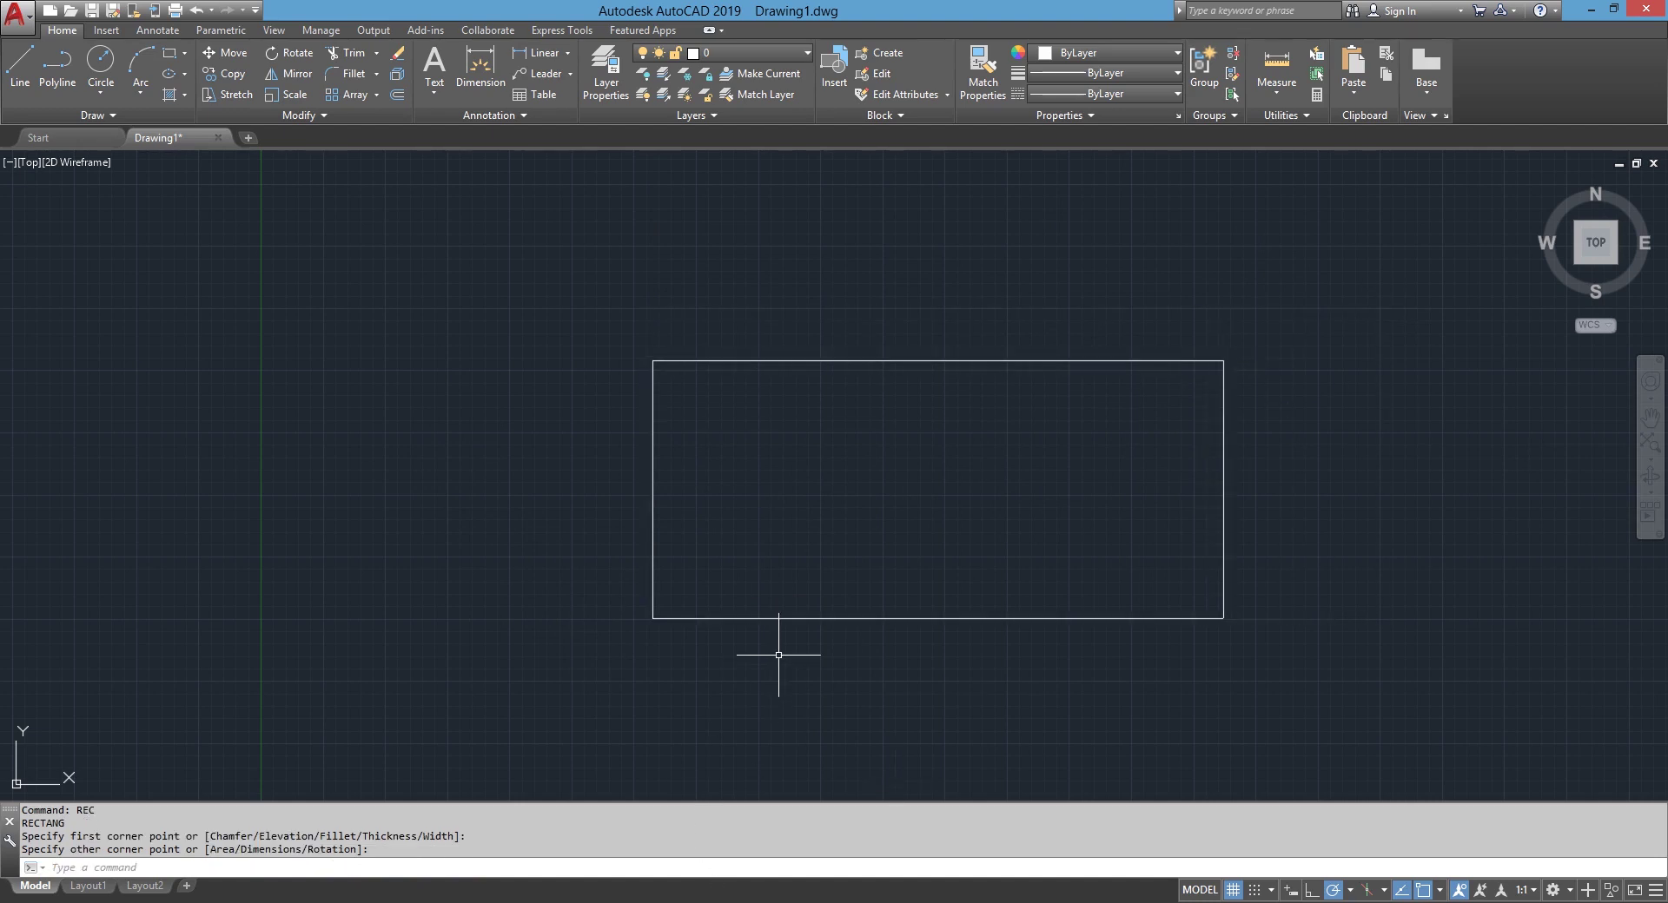
{"action": "type", "text": "c"}
{"action": "key", "text": "BackSpace"}
Draw a second overlapping rectangle, then delete both trial rectangles
{"action": "key", "text": "Return"}
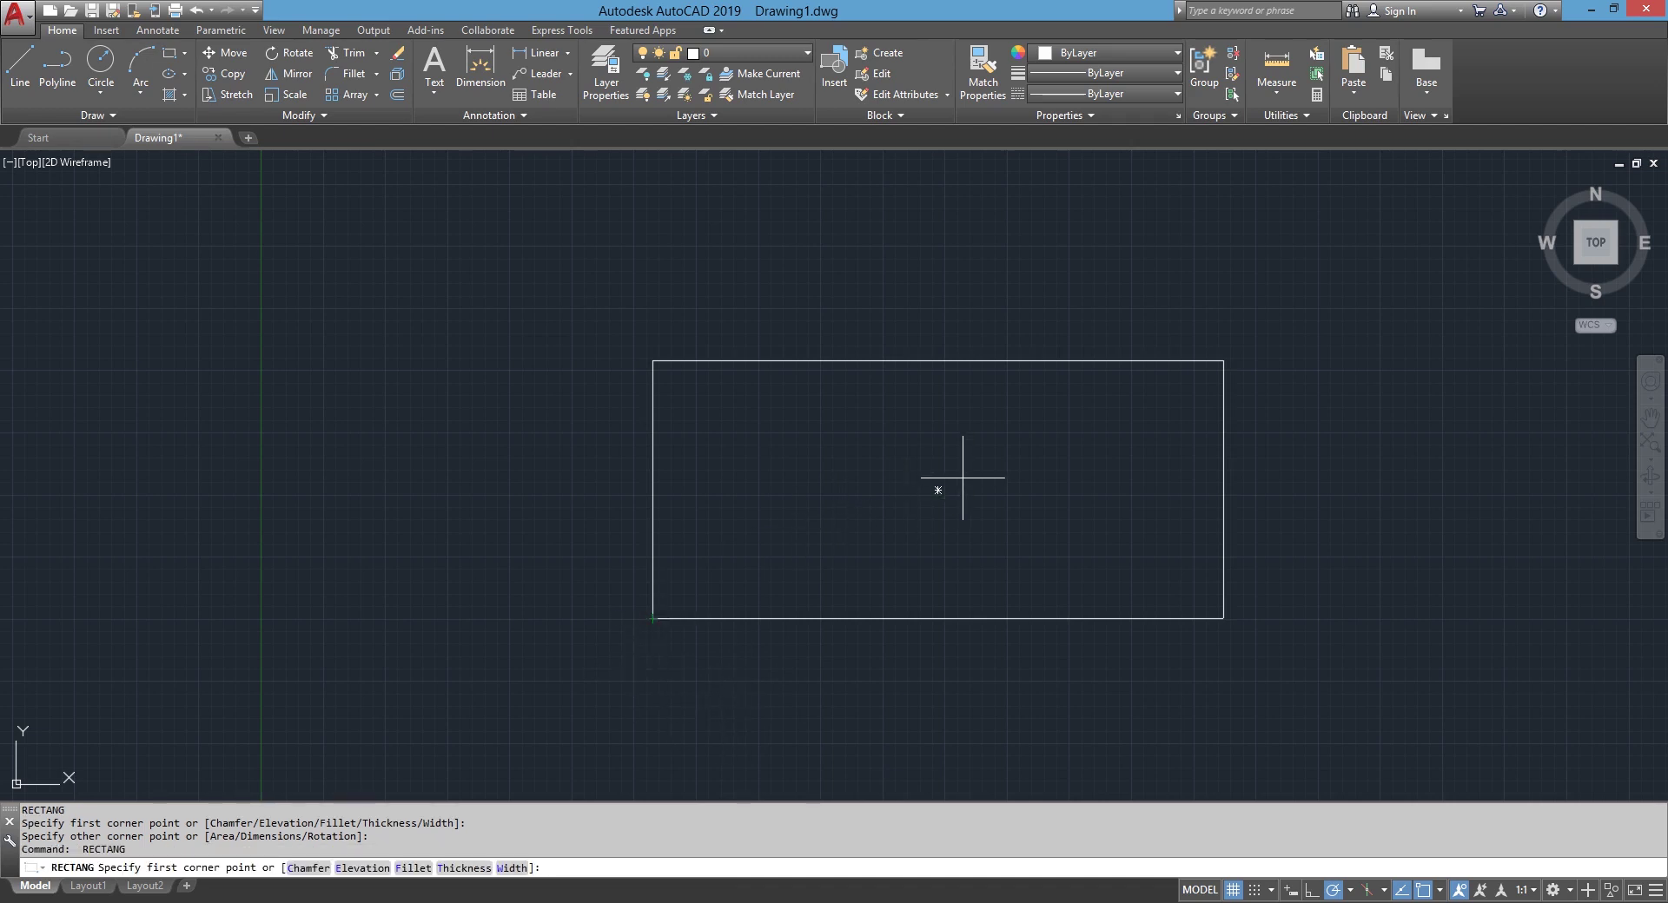
{"action": "left_click", "coordinate": [937, 489]}
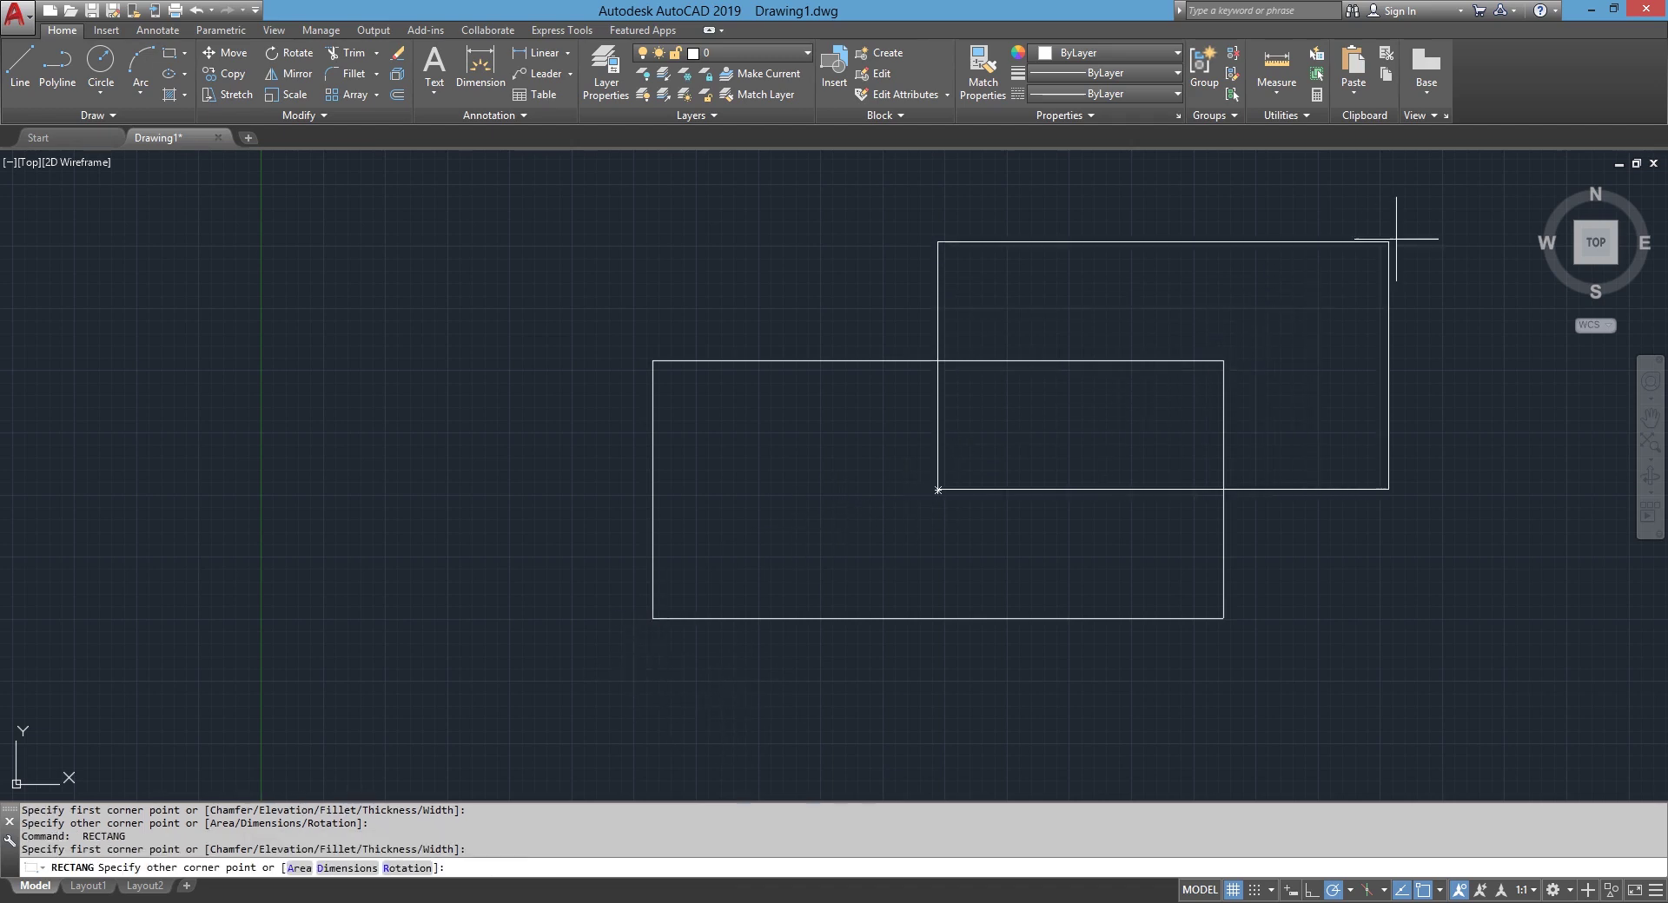
{"action": "left_click", "coordinate": [1441, 215]}
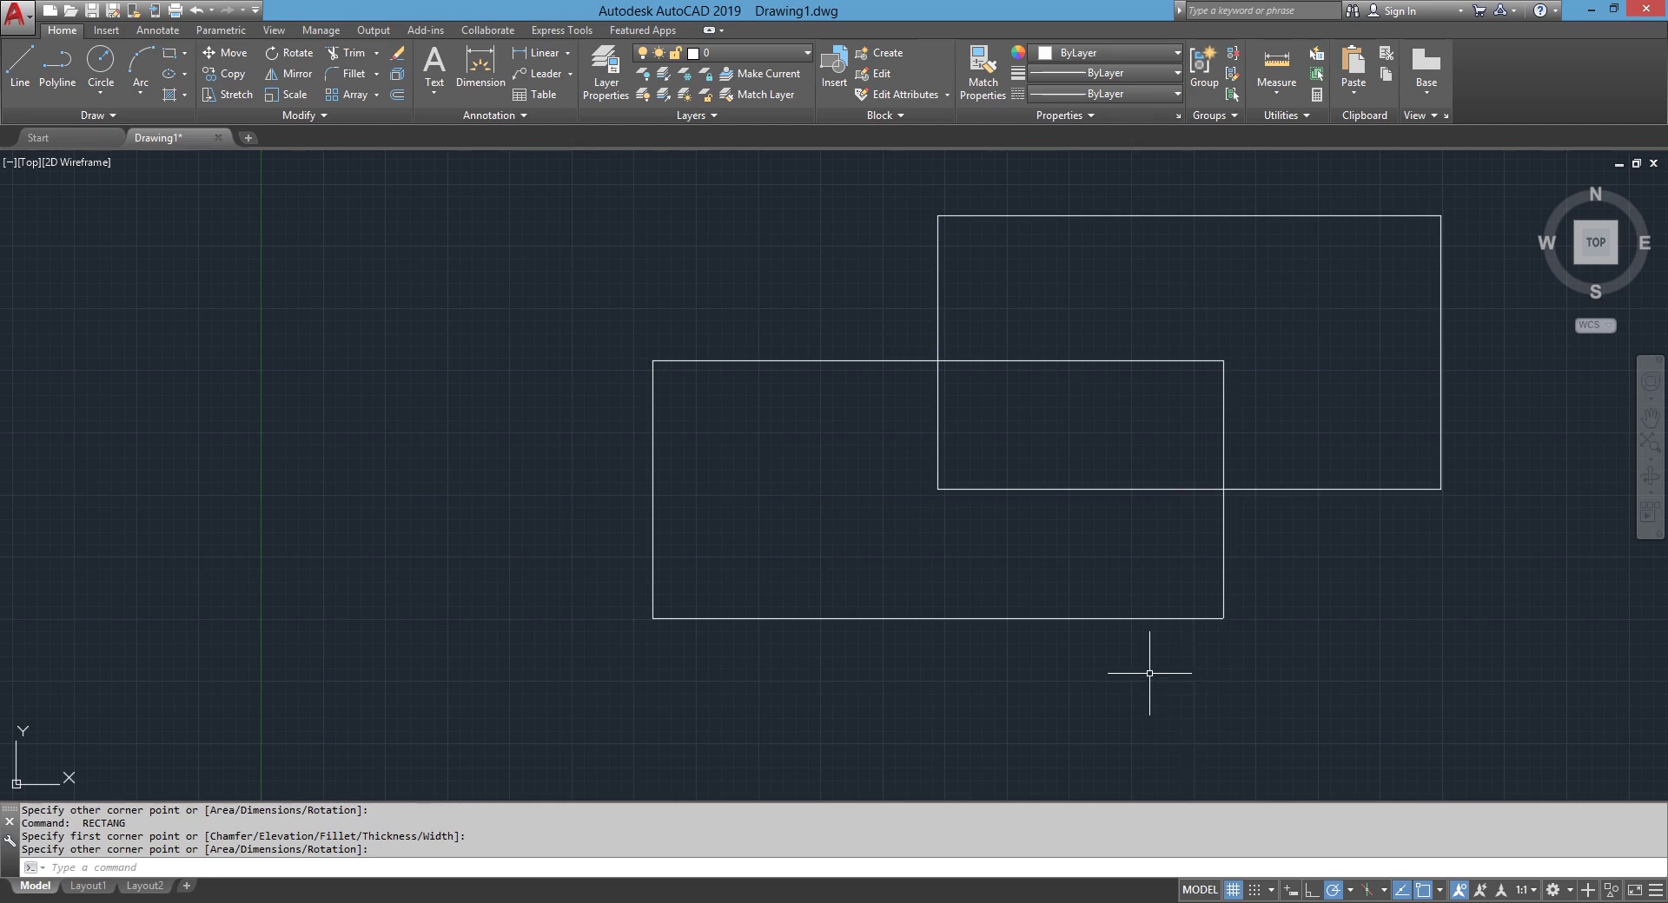
{"action": "left_click", "coordinate": [1314, 680]}
{"action": "left_click", "coordinate": [898, 367]}
{"action": "key", "text": "Delete"}
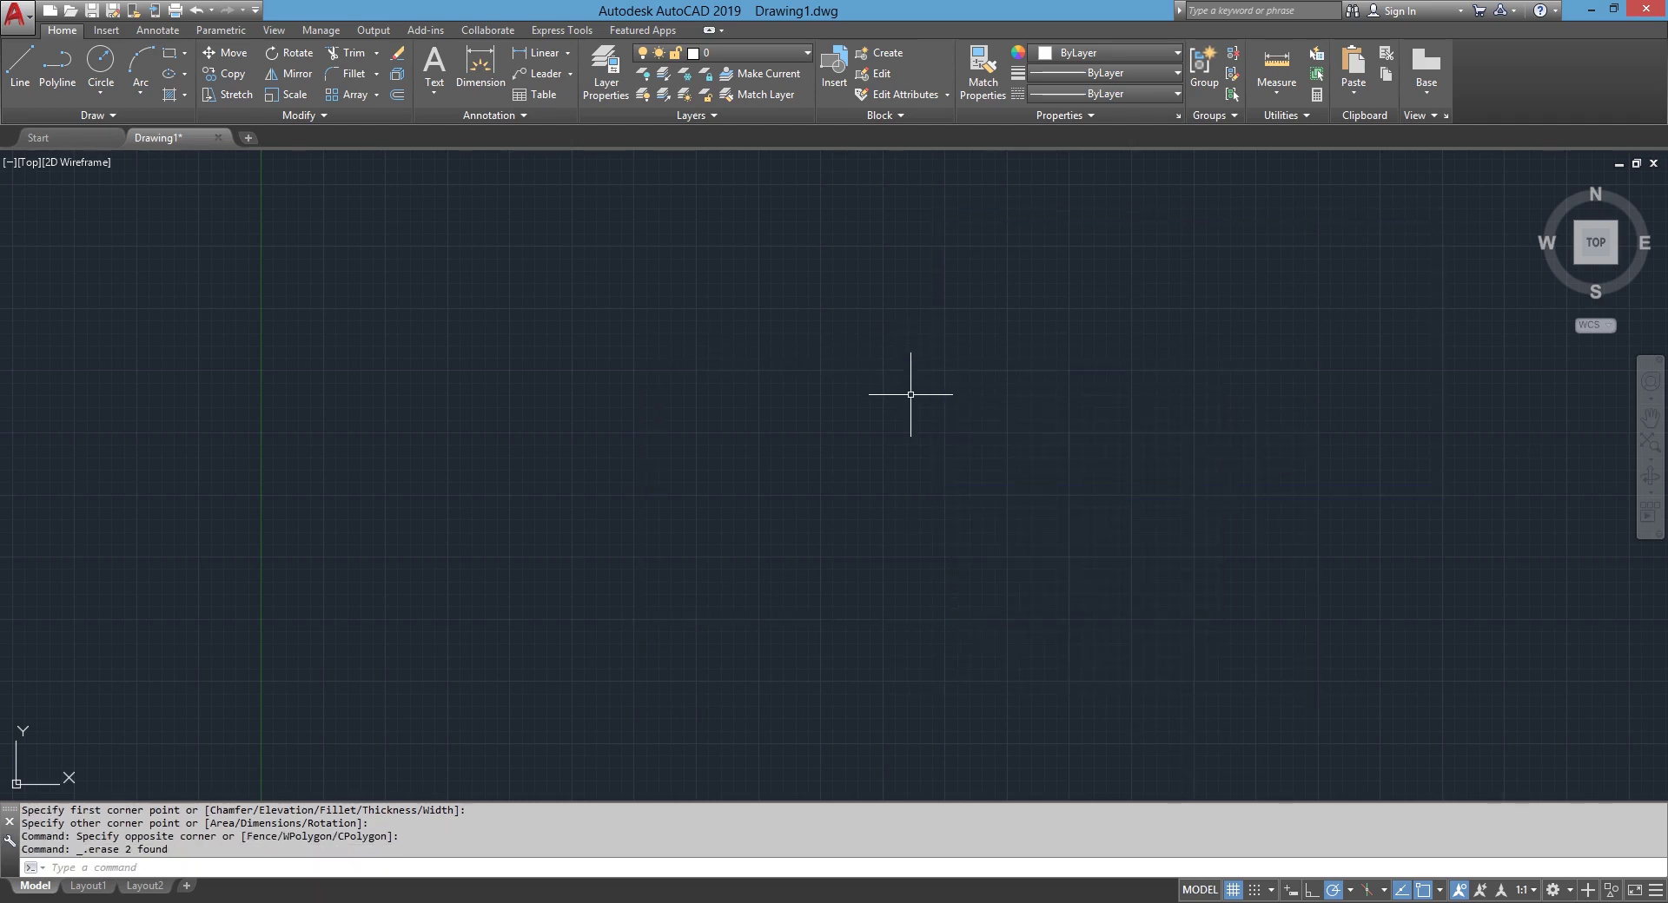
{"action": "type", "text": "REC"}
{"action": "key", "text": "Return"}
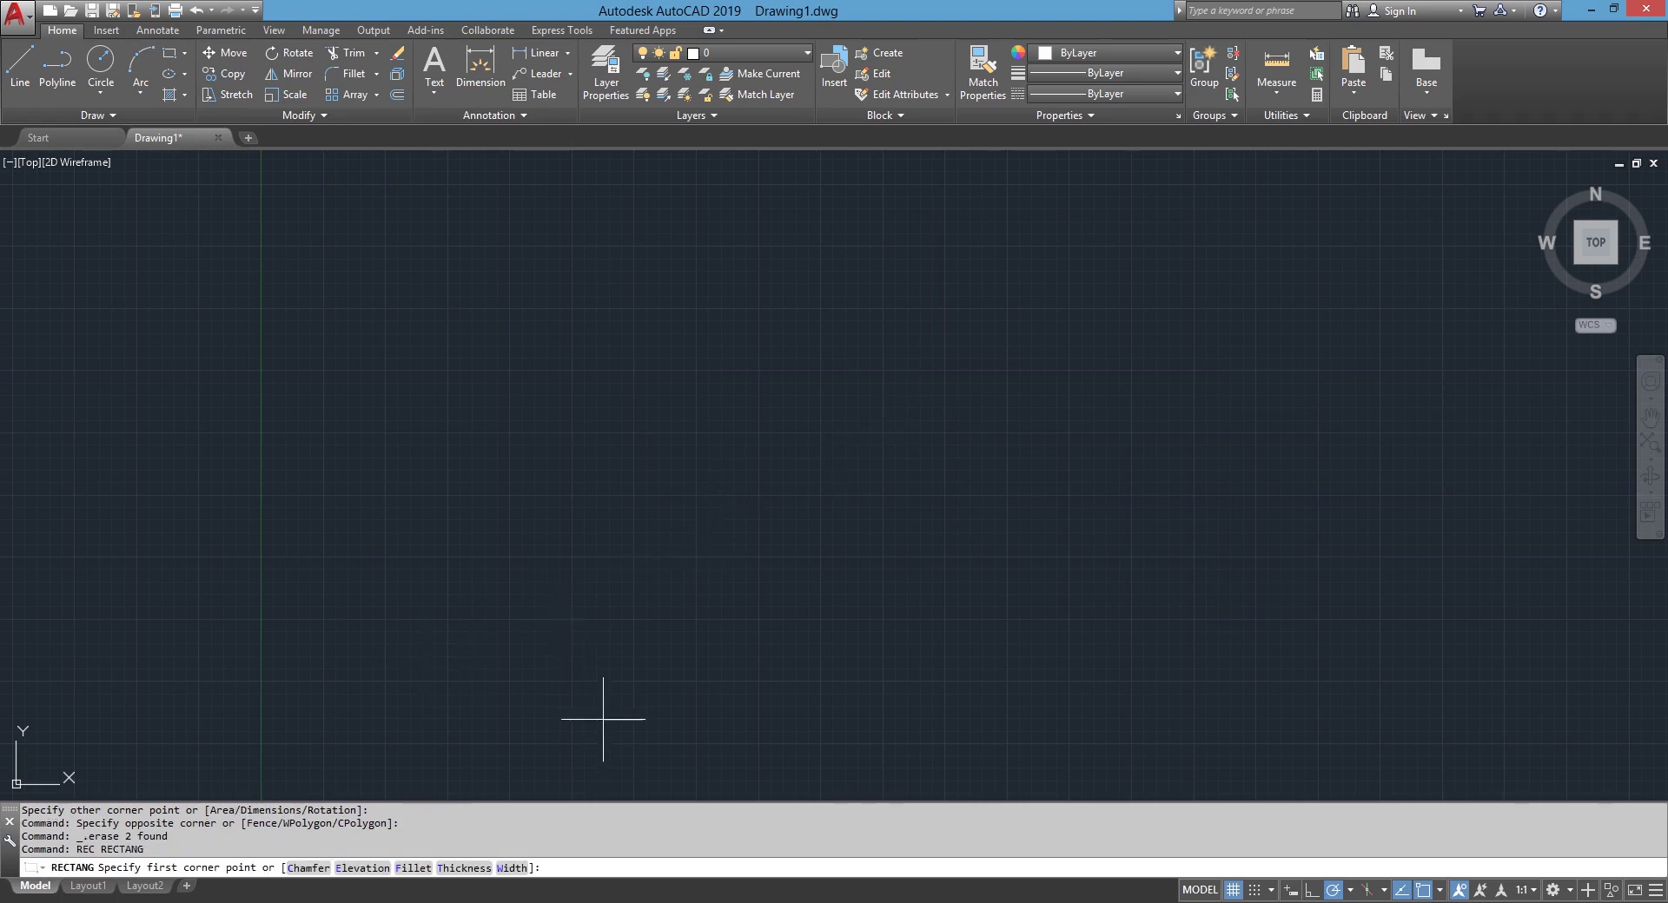
{"action": "left_click", "coordinate": [626, 615]}
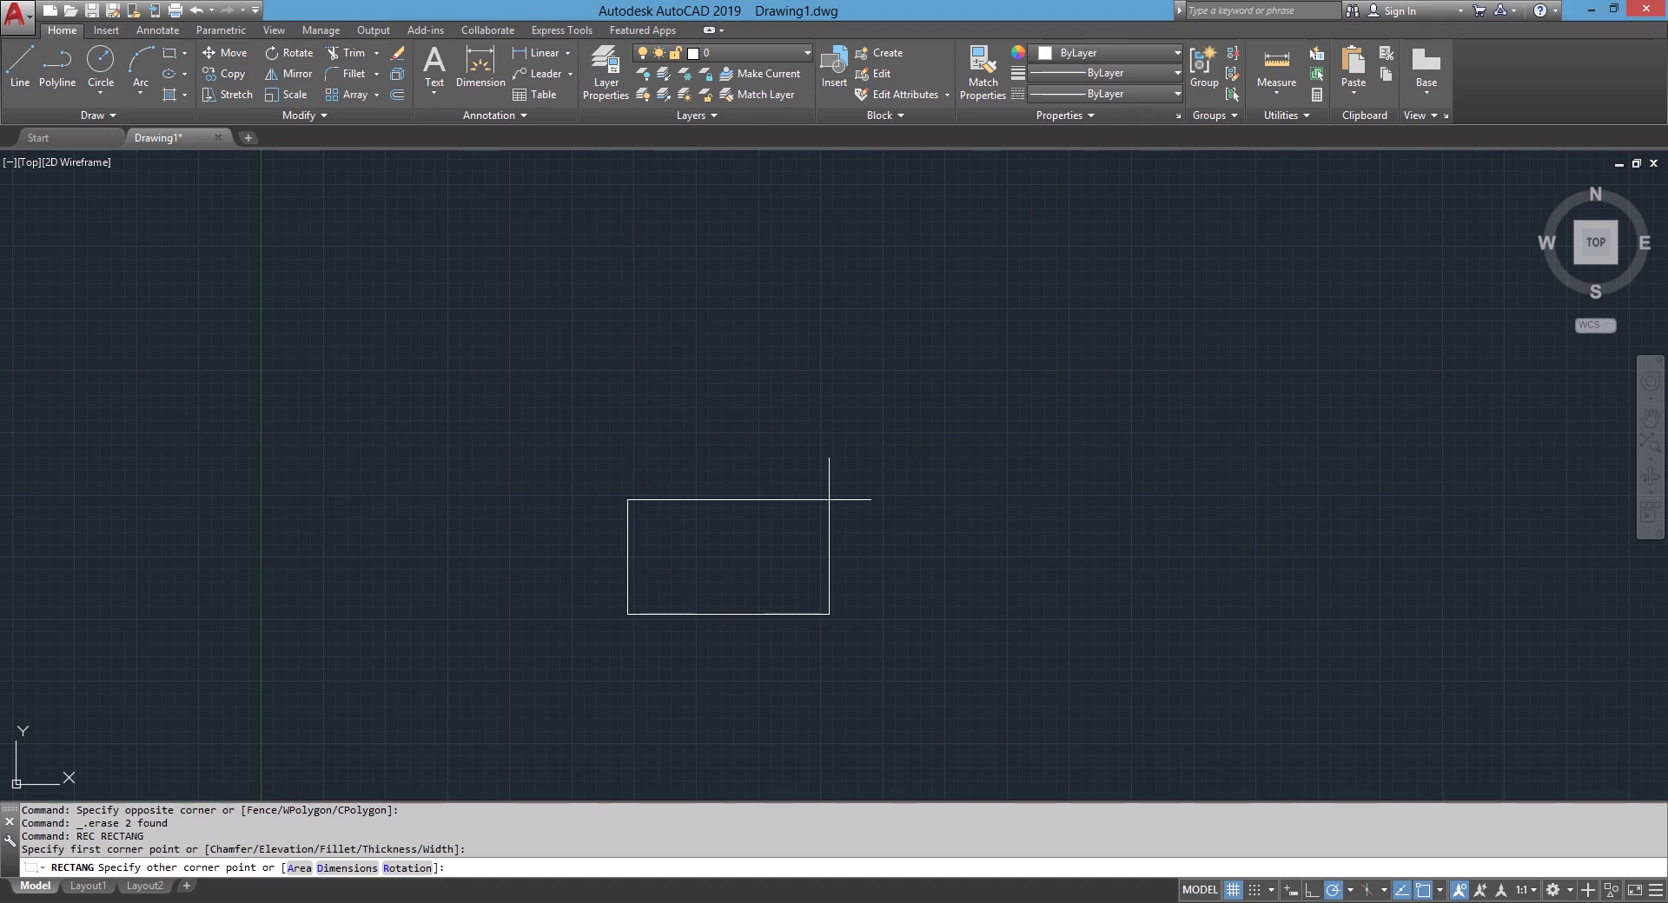
{"action": "type", "text": "@"}
{"action": "type", "text": "200,50"}
{"action": "key", "text": "Return"}
{"action": "scroll", "coordinate": [744, 613], "scroll_direction": "up", "scroll_amount": 3}
{"action": "scroll", "coordinate": [660, 564], "scroll_direction": "up", "scroll_amount": 4}
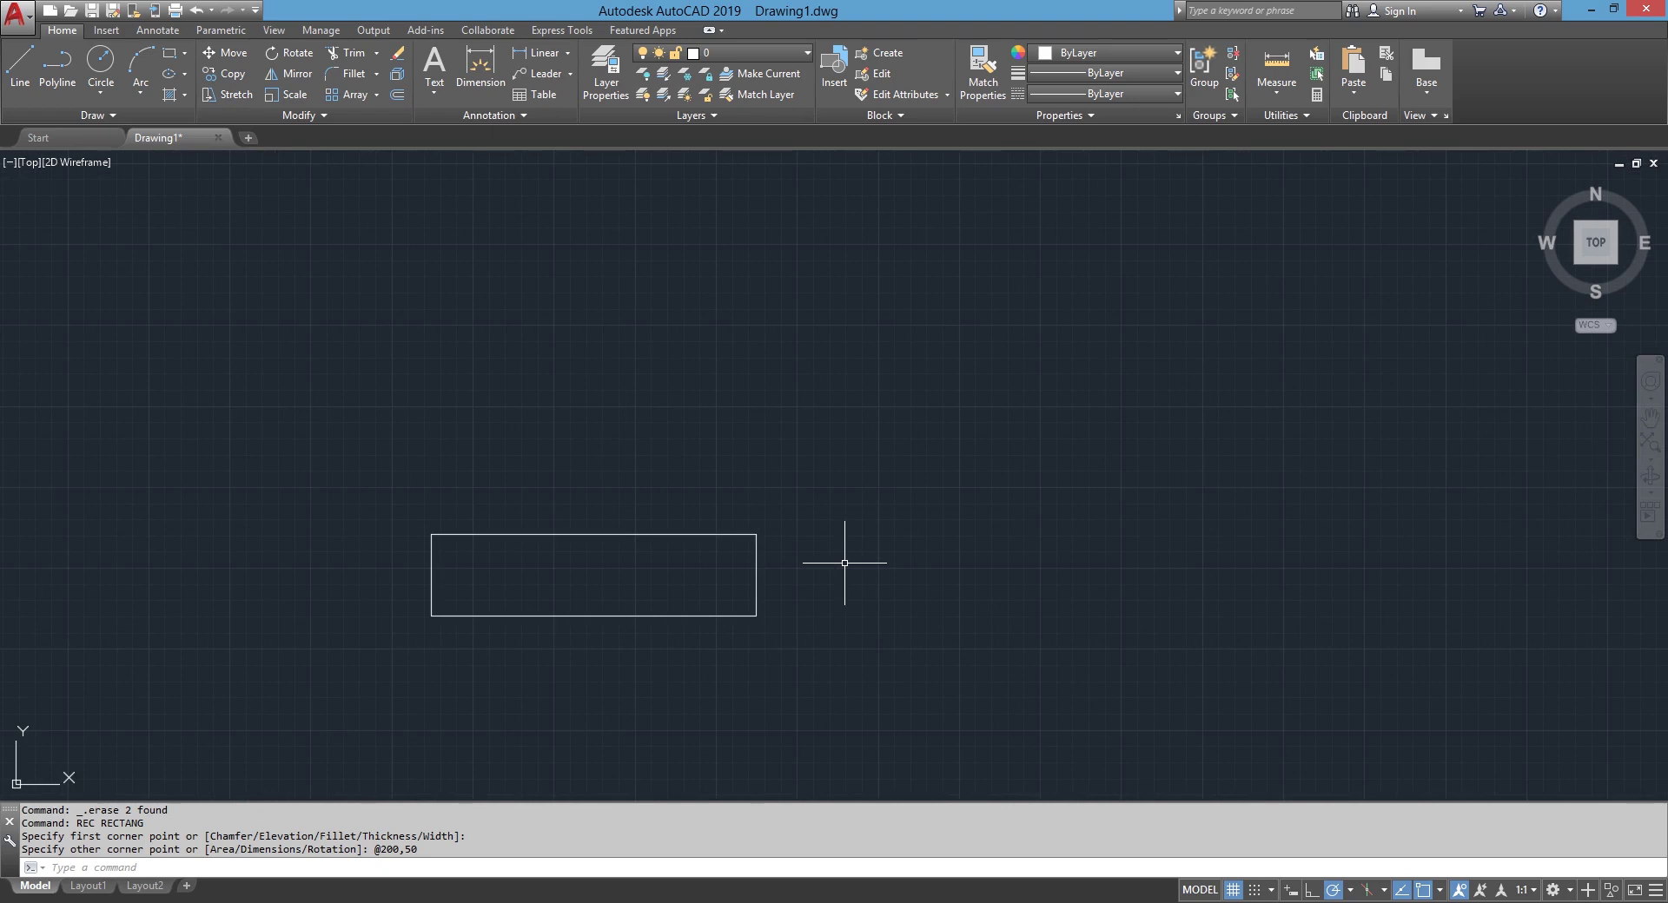
{"action": "type", "text": "rec"}
{"action": "key", "text": "Return"}
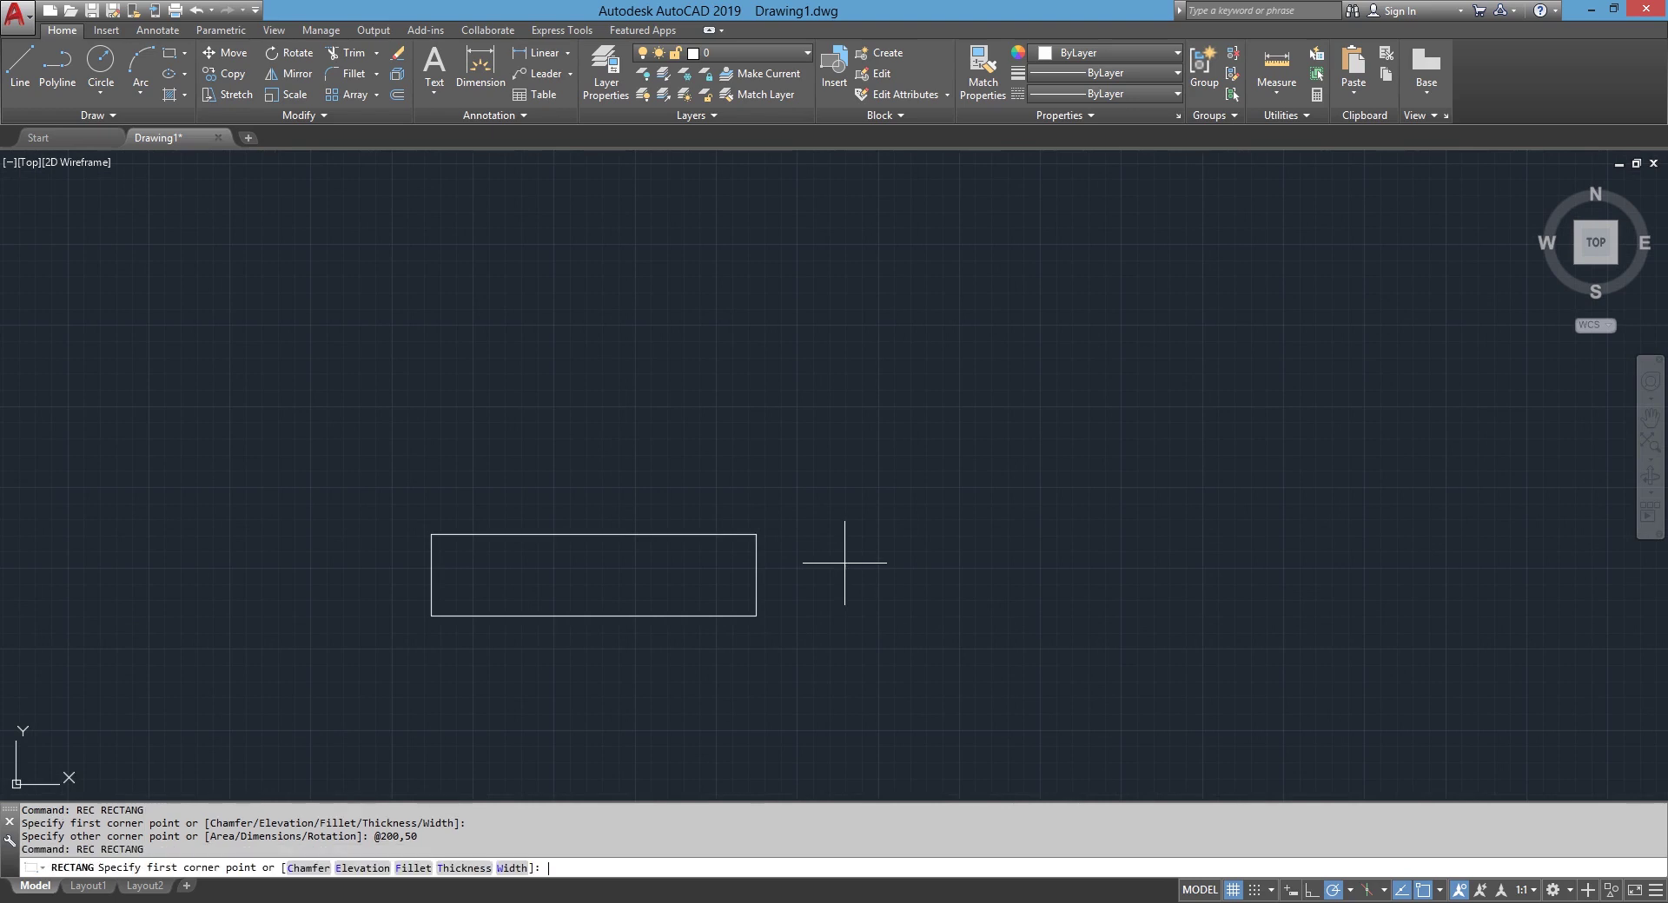
{"action": "left_click", "coordinate": [847, 613]}
{"action": "type", "text": "@"}
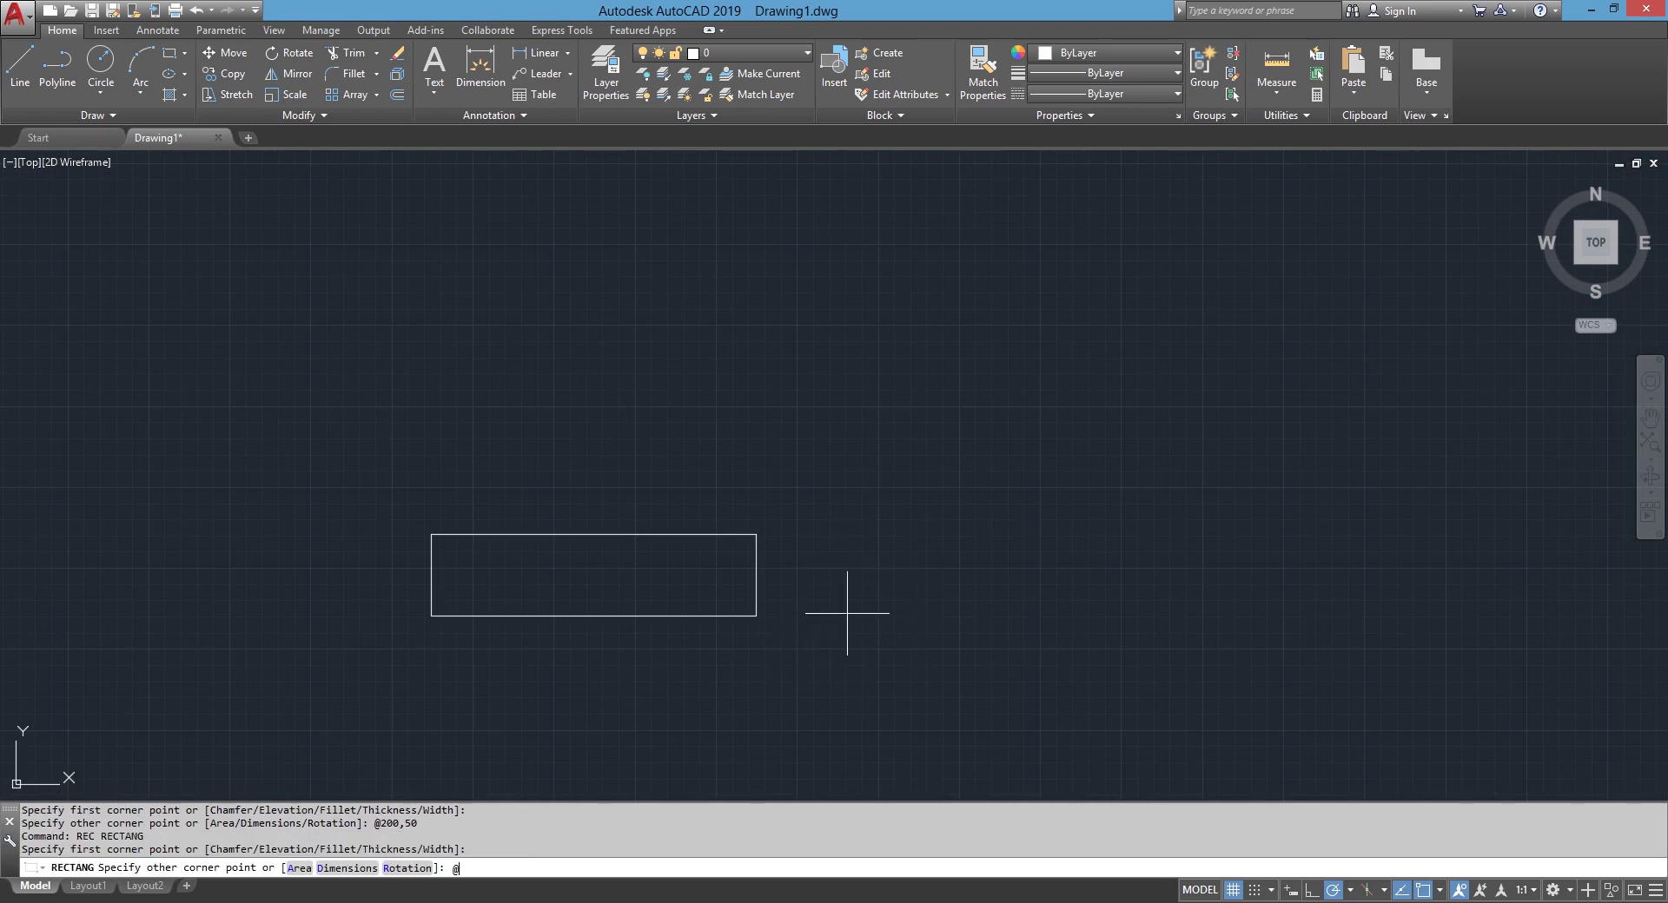
{"action": "type", "text": "50,200"}
{"action": "key", "text": "Return"}
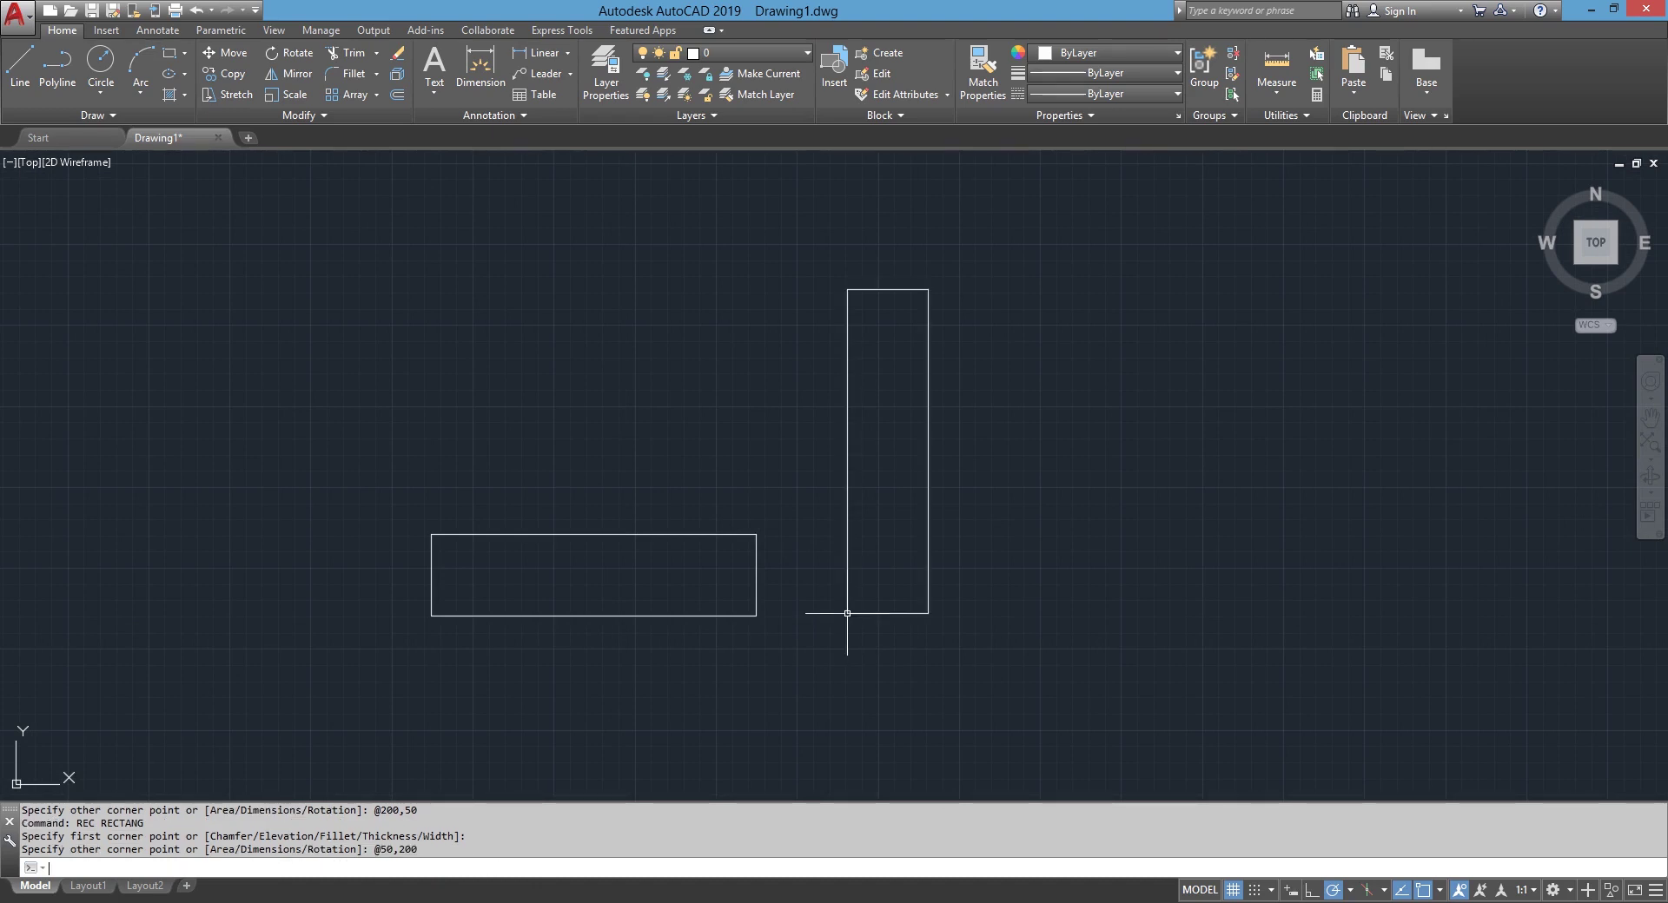
{"action": "middle_click_drag", "start_coordinate": [954, 373], "coordinate": [748, 398]}
{"action": "type", "text": "re"}
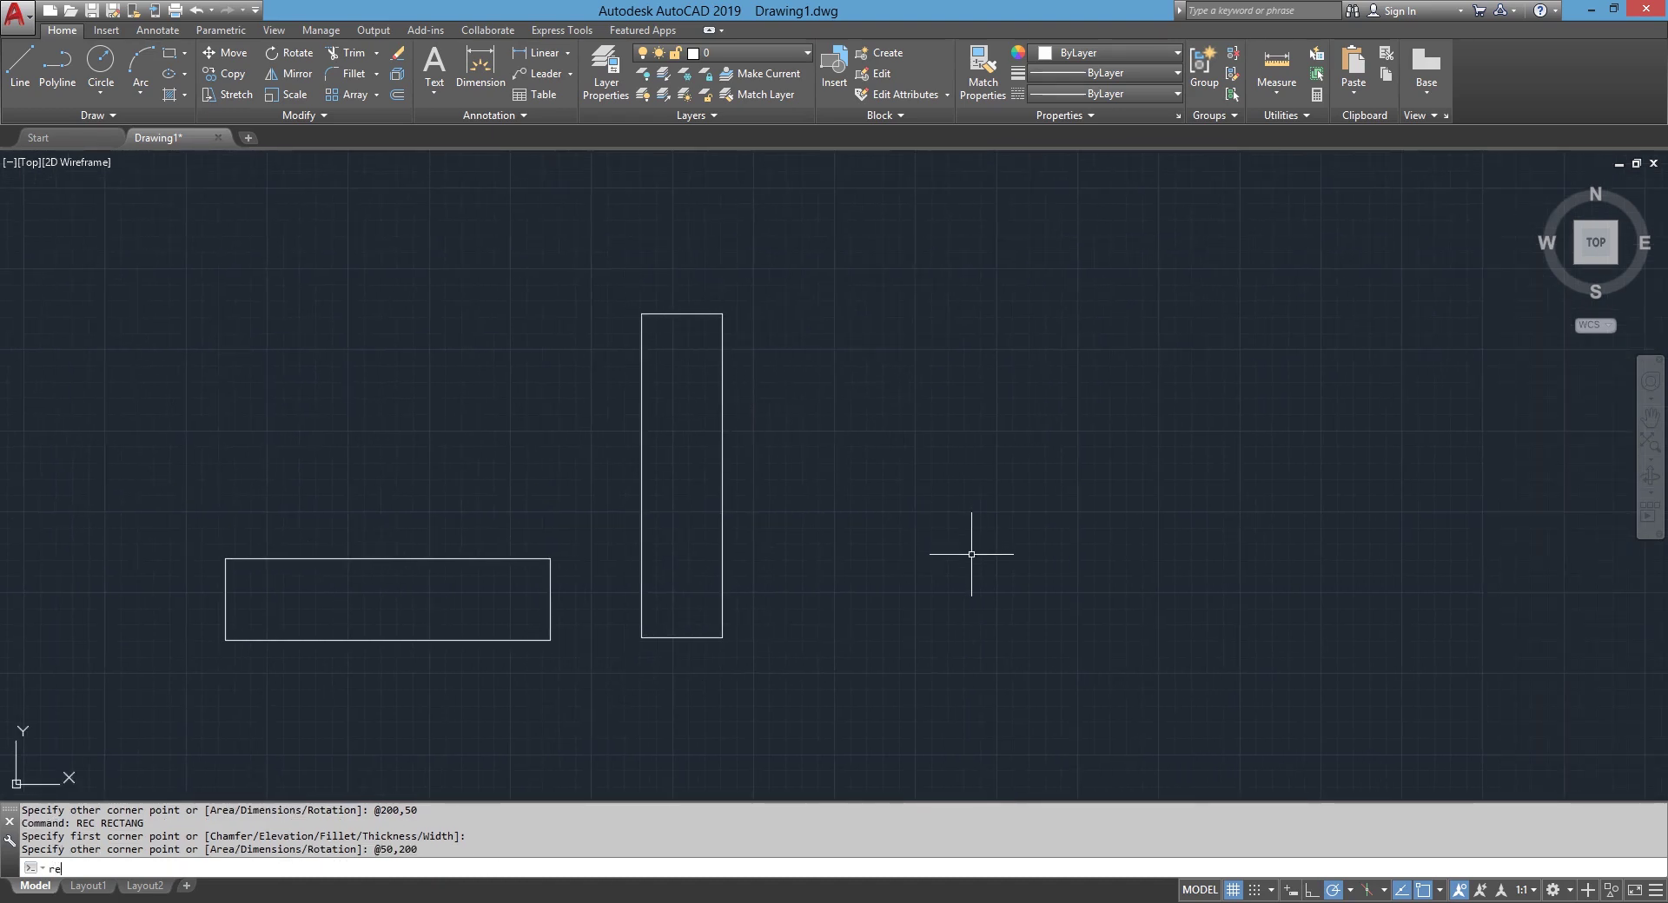
{"action": "type", "text": "c"}
{"action": "key", "text": "Return"}
{"action": "left_click", "coordinate": [984, 602]}
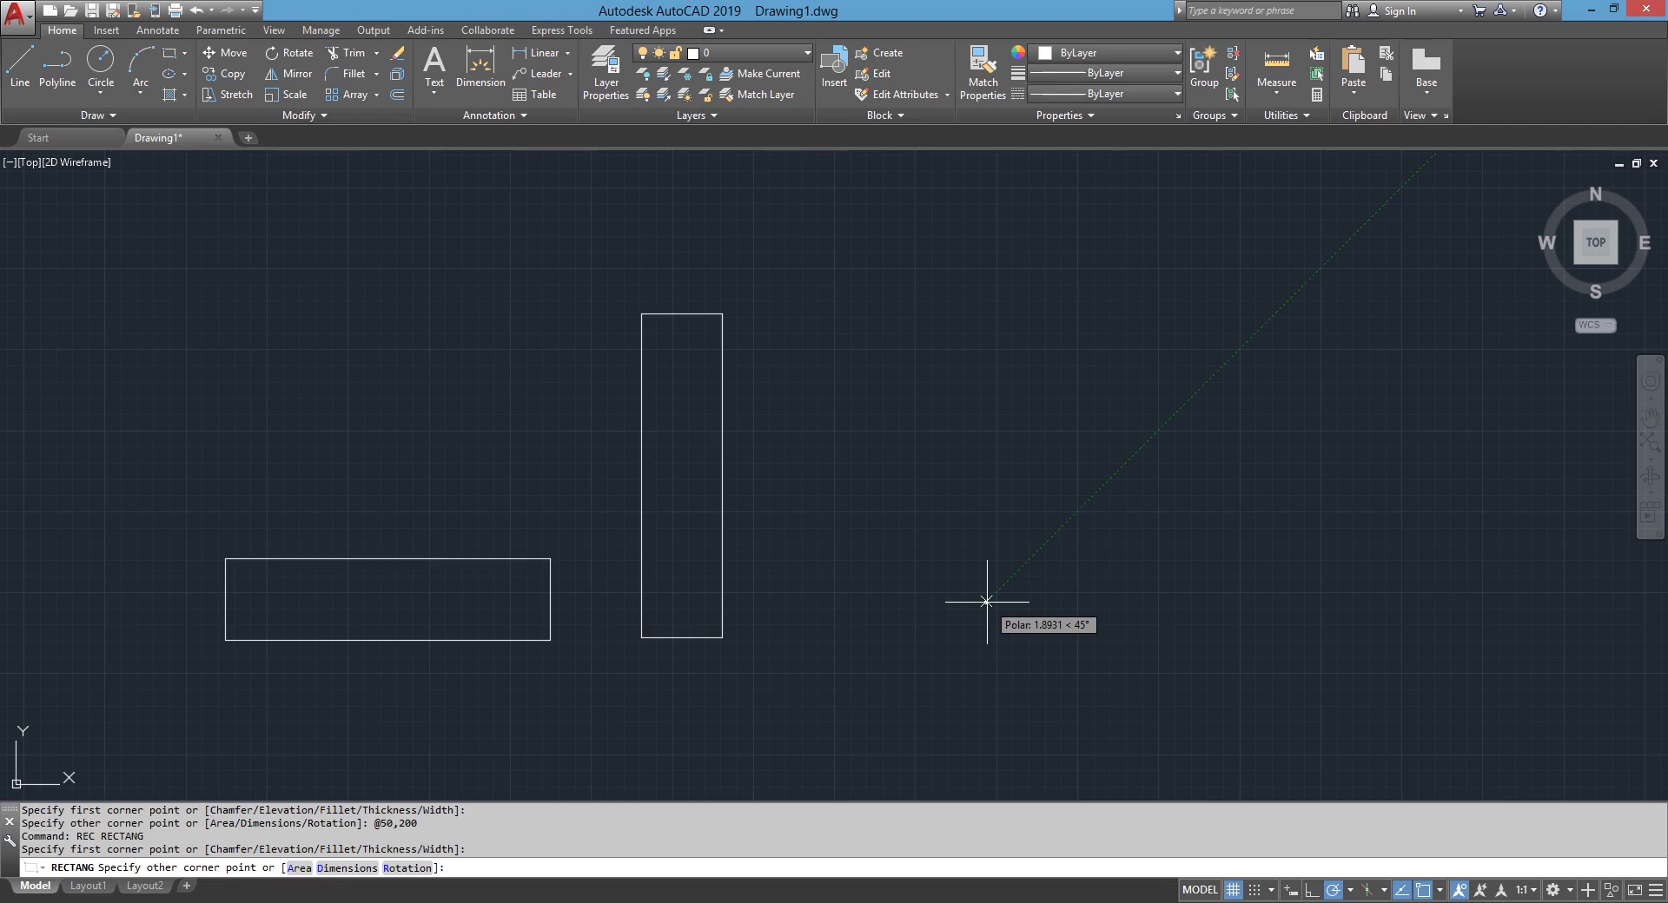
{"action": "type", "text": "@"}
{"action": "type", "text": "100,14"}
{"action": "key", "text": "BackSpace"}
{"action": "type", "text": "00"}
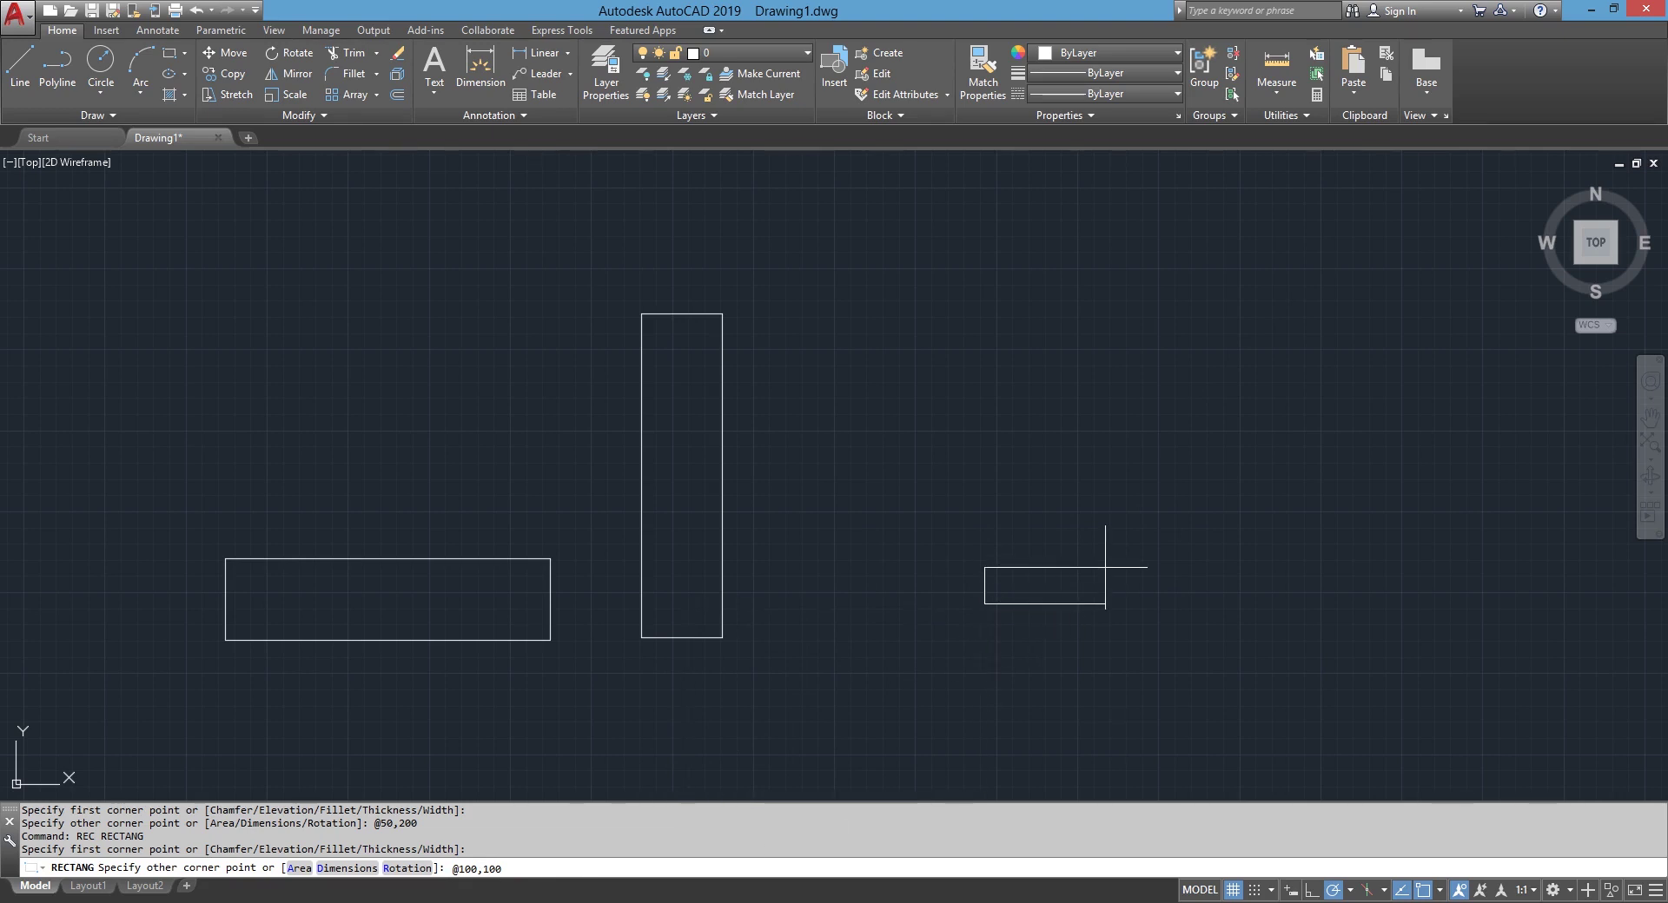
{"action": "key", "text": "Return"}
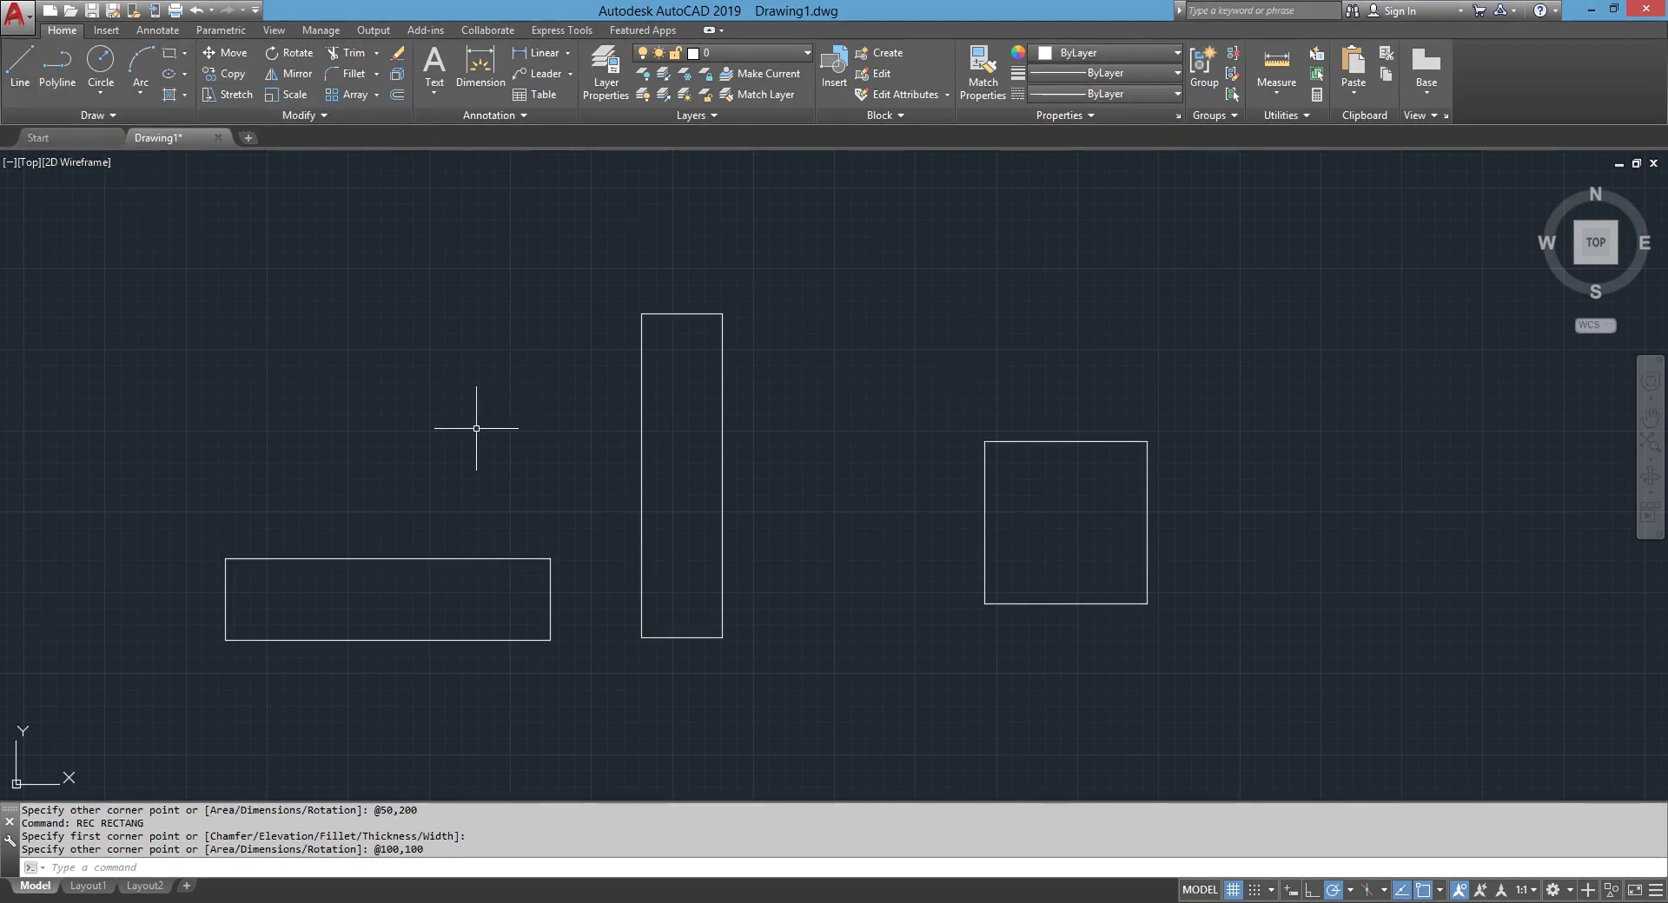
{"action": "left_click", "coordinate": [461, 558]}
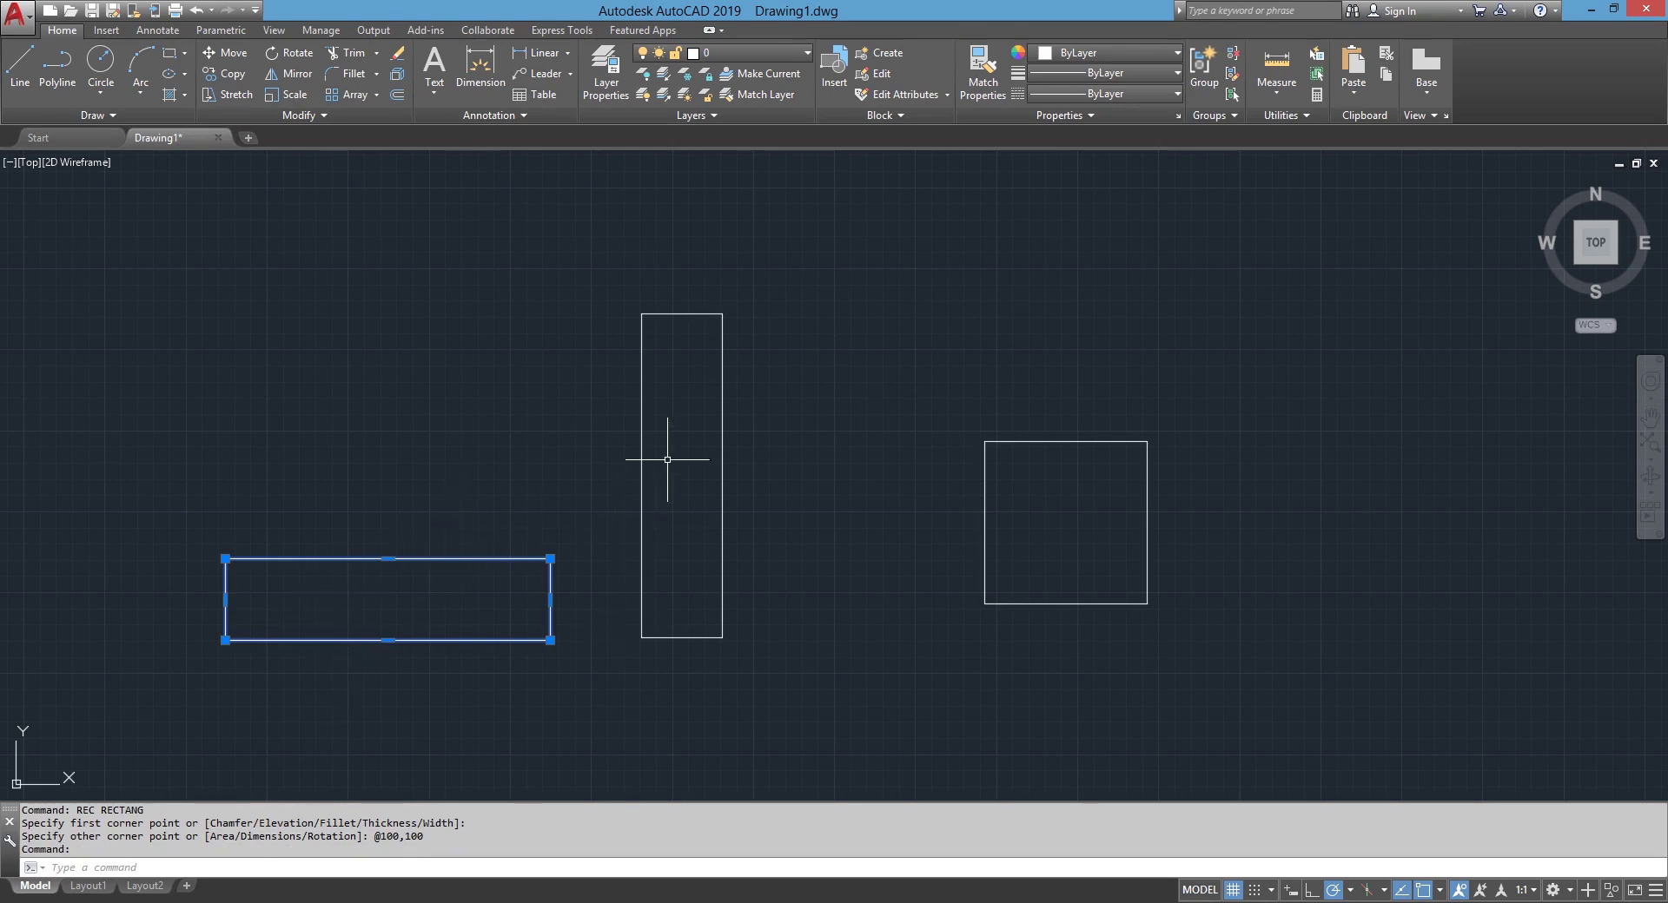
{"action": "left_click_drag", "start_coordinate": [667, 459], "coordinate": [615, 478]}
{"action": "left_click_drag", "start_coordinate": [1120, 465], "coordinate": [892, 569]}
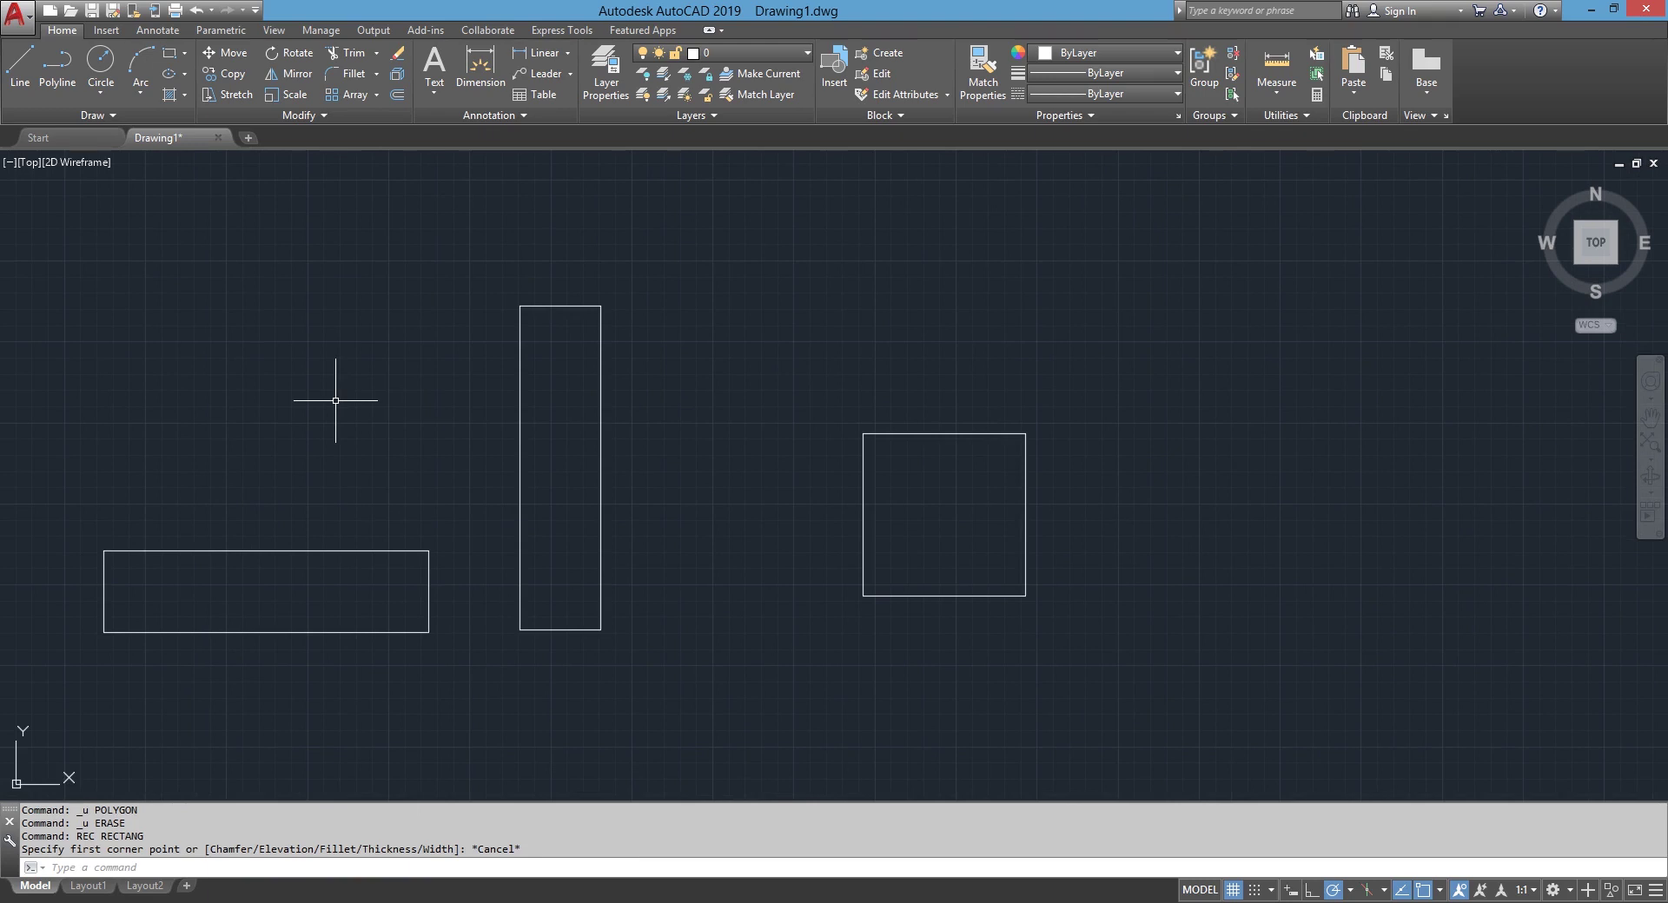
{"action": "key", "text": "Return"}
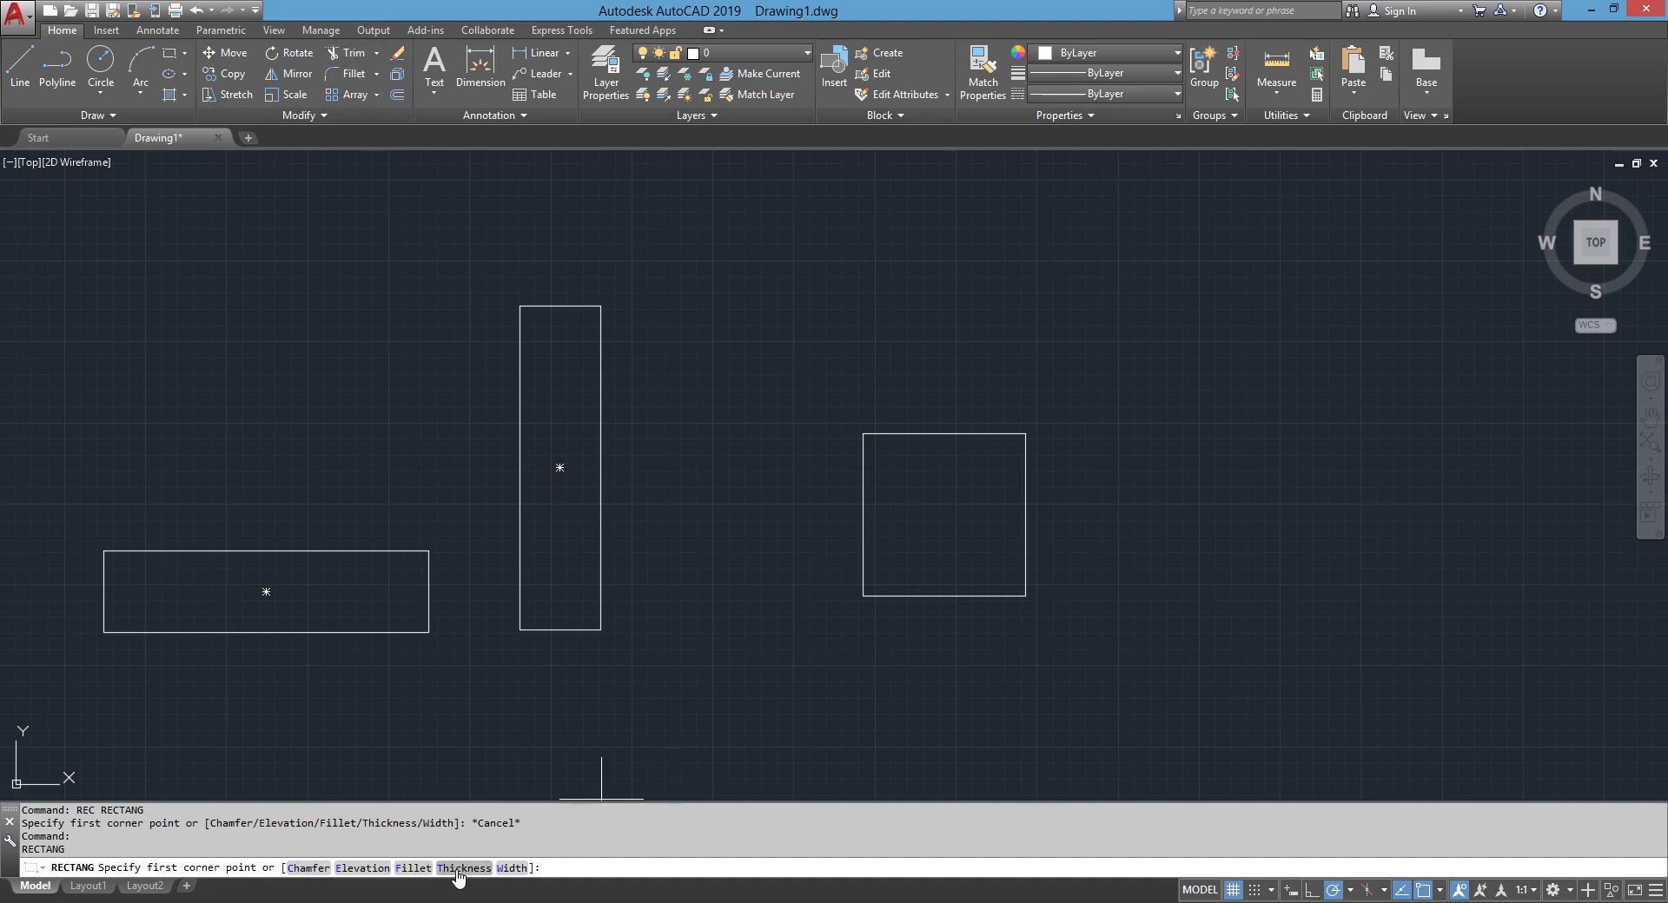
{"action": "key", "text": "Escape"}
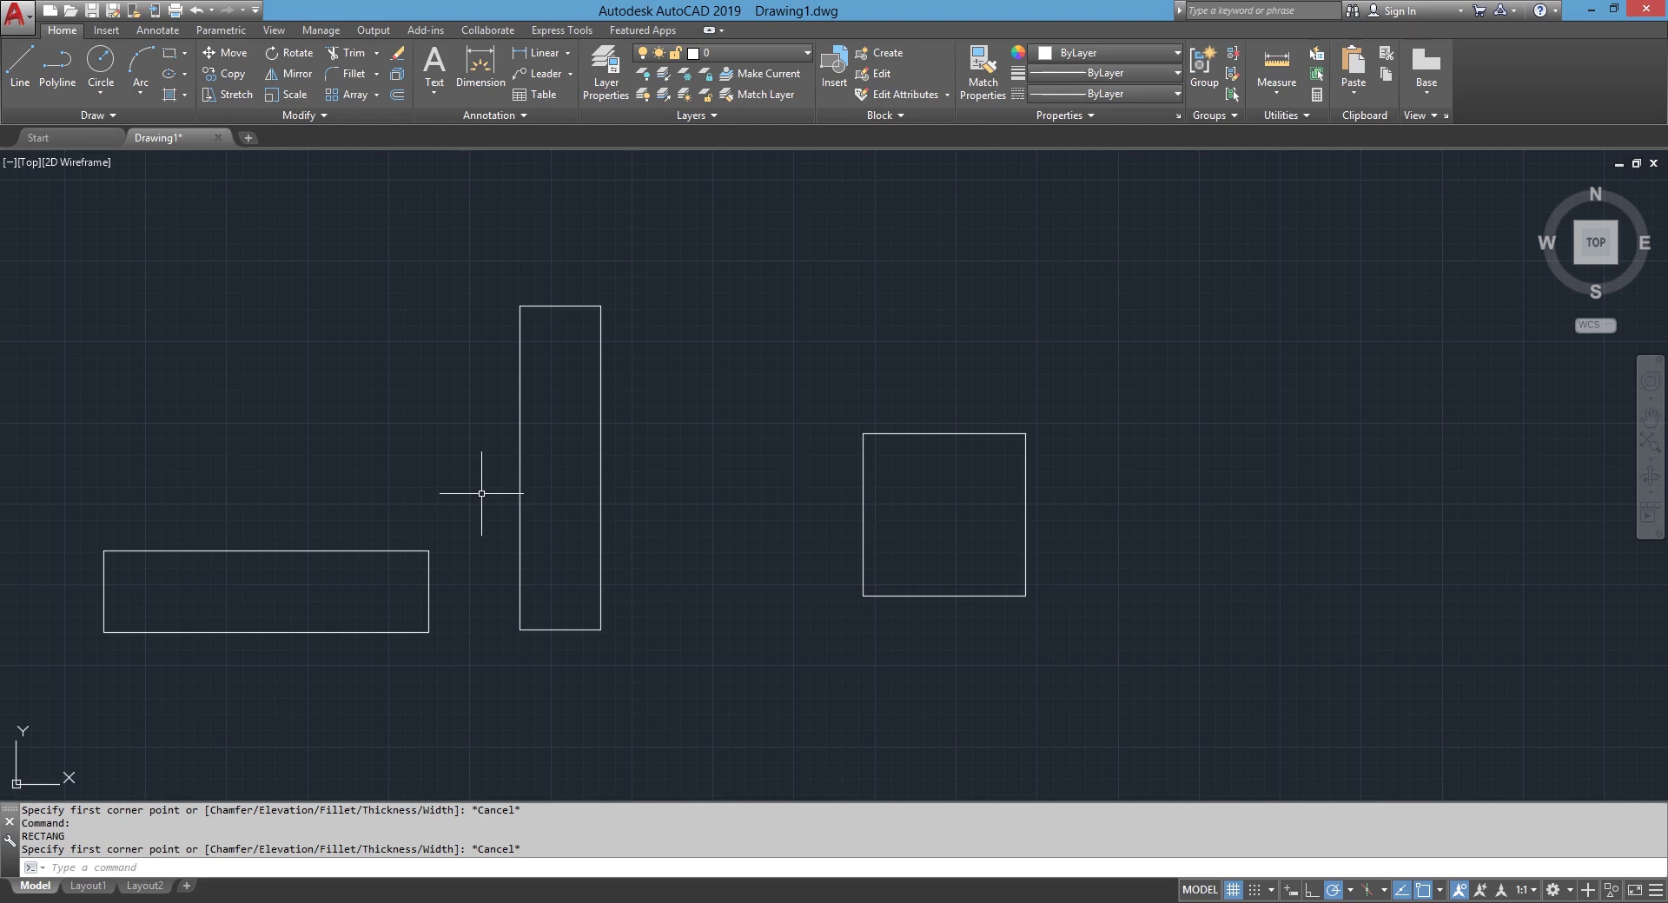
{"action": "left_click", "coordinate": [183, 53]}
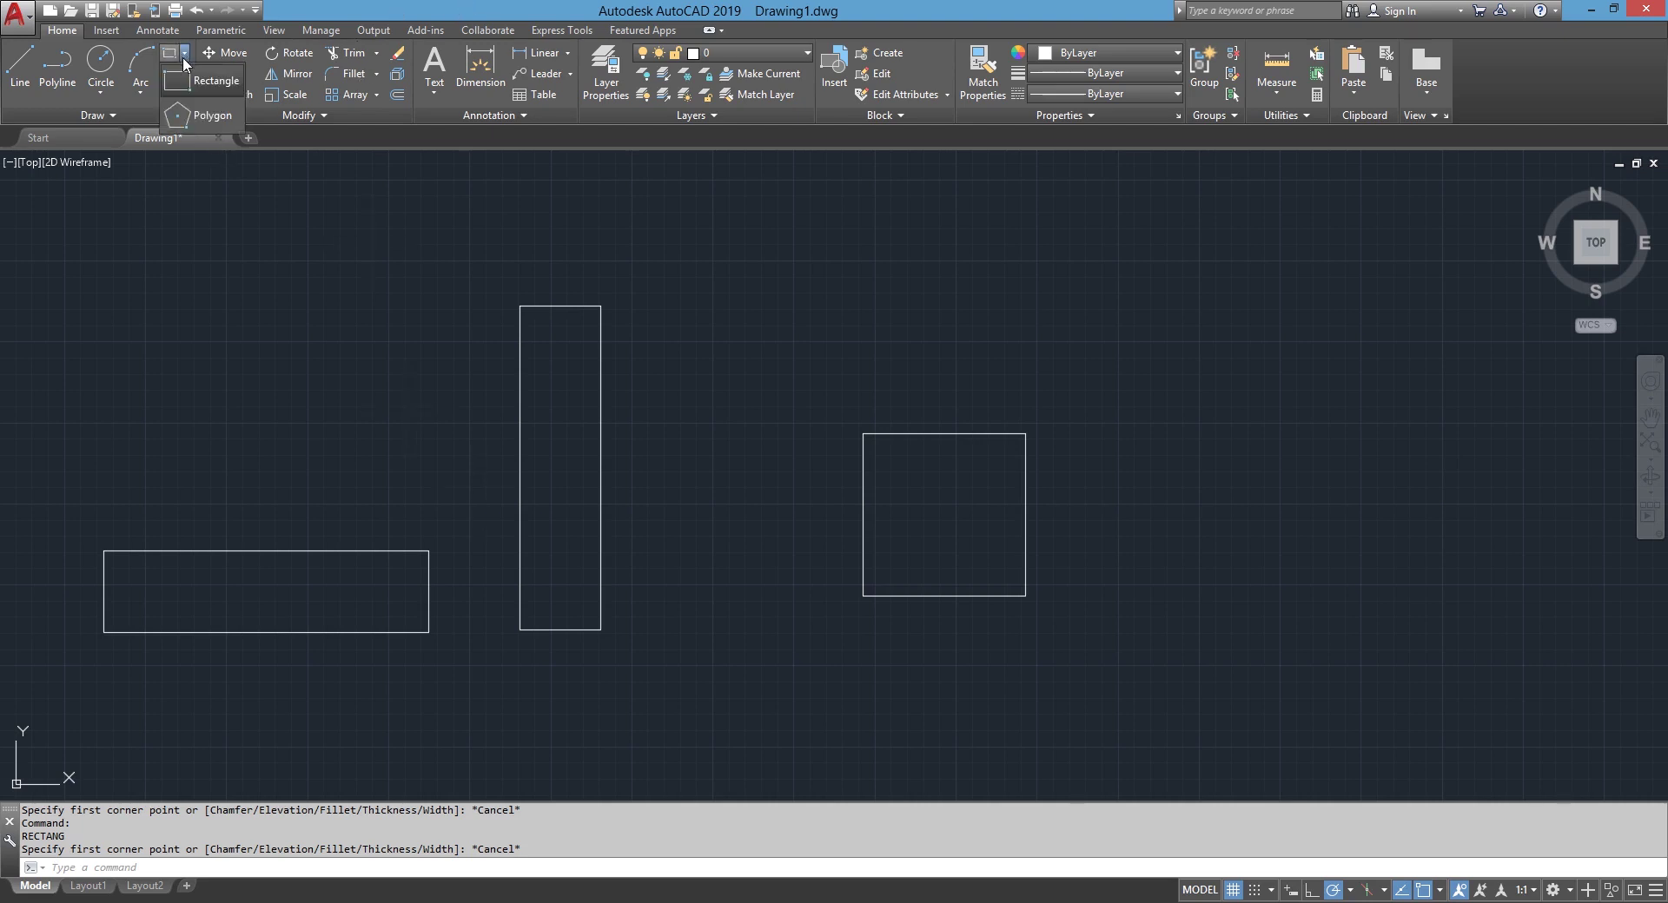
Start a three-sided polygon with POL, then cancel it
{"action": "left_click", "coordinate": [271, 314]}
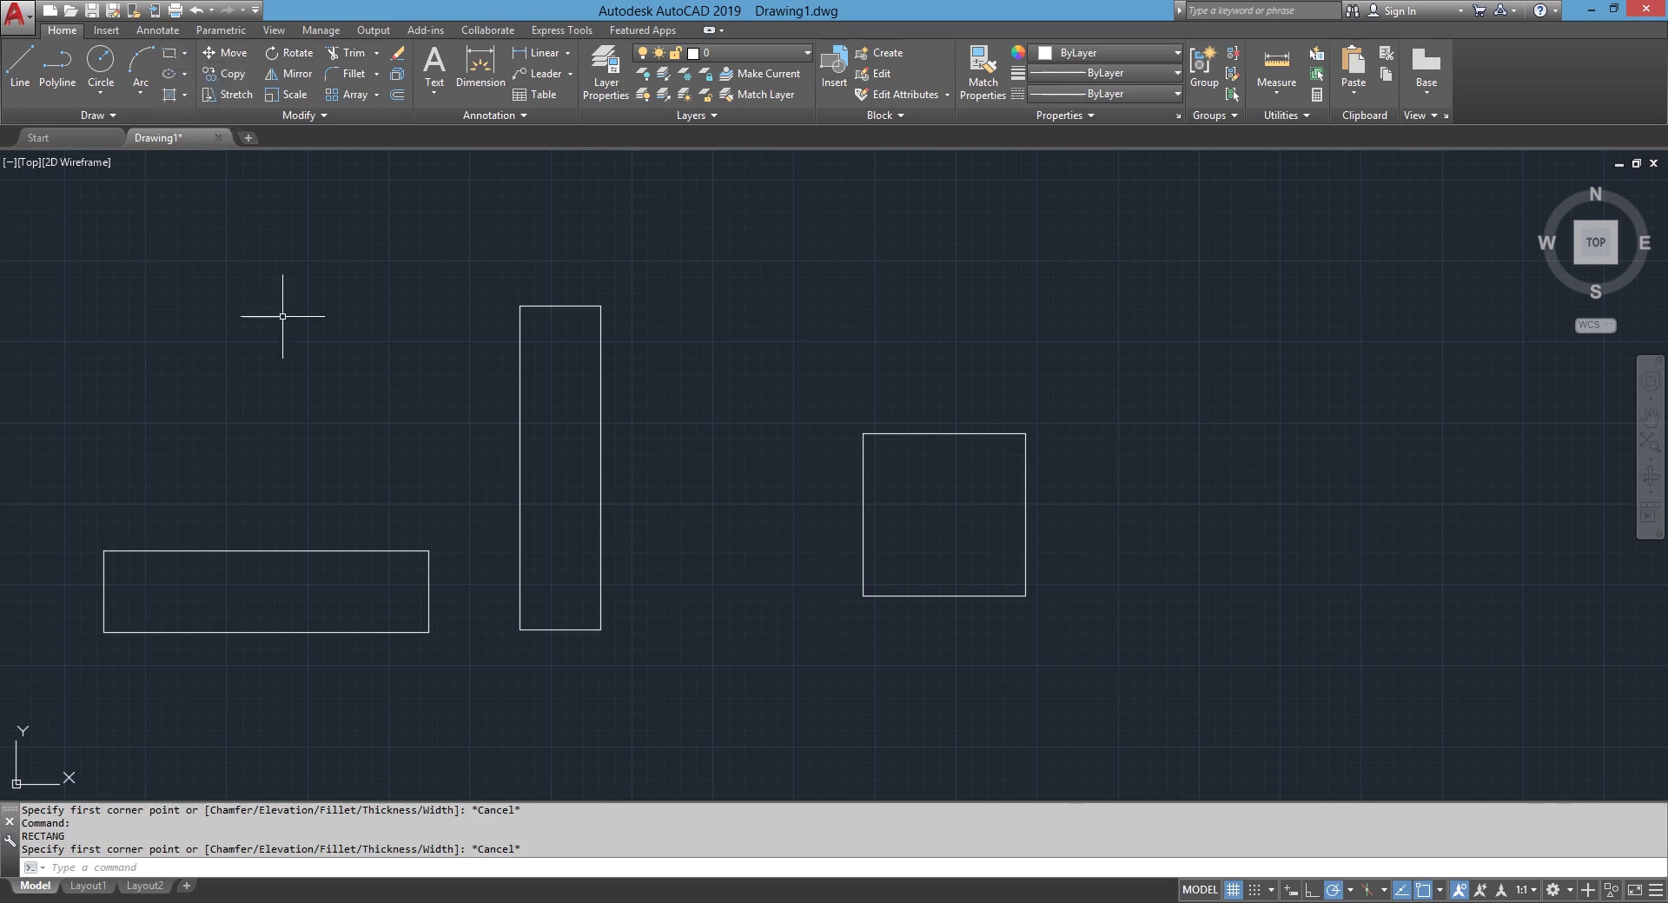
{"action": "type", "text": "PO"}
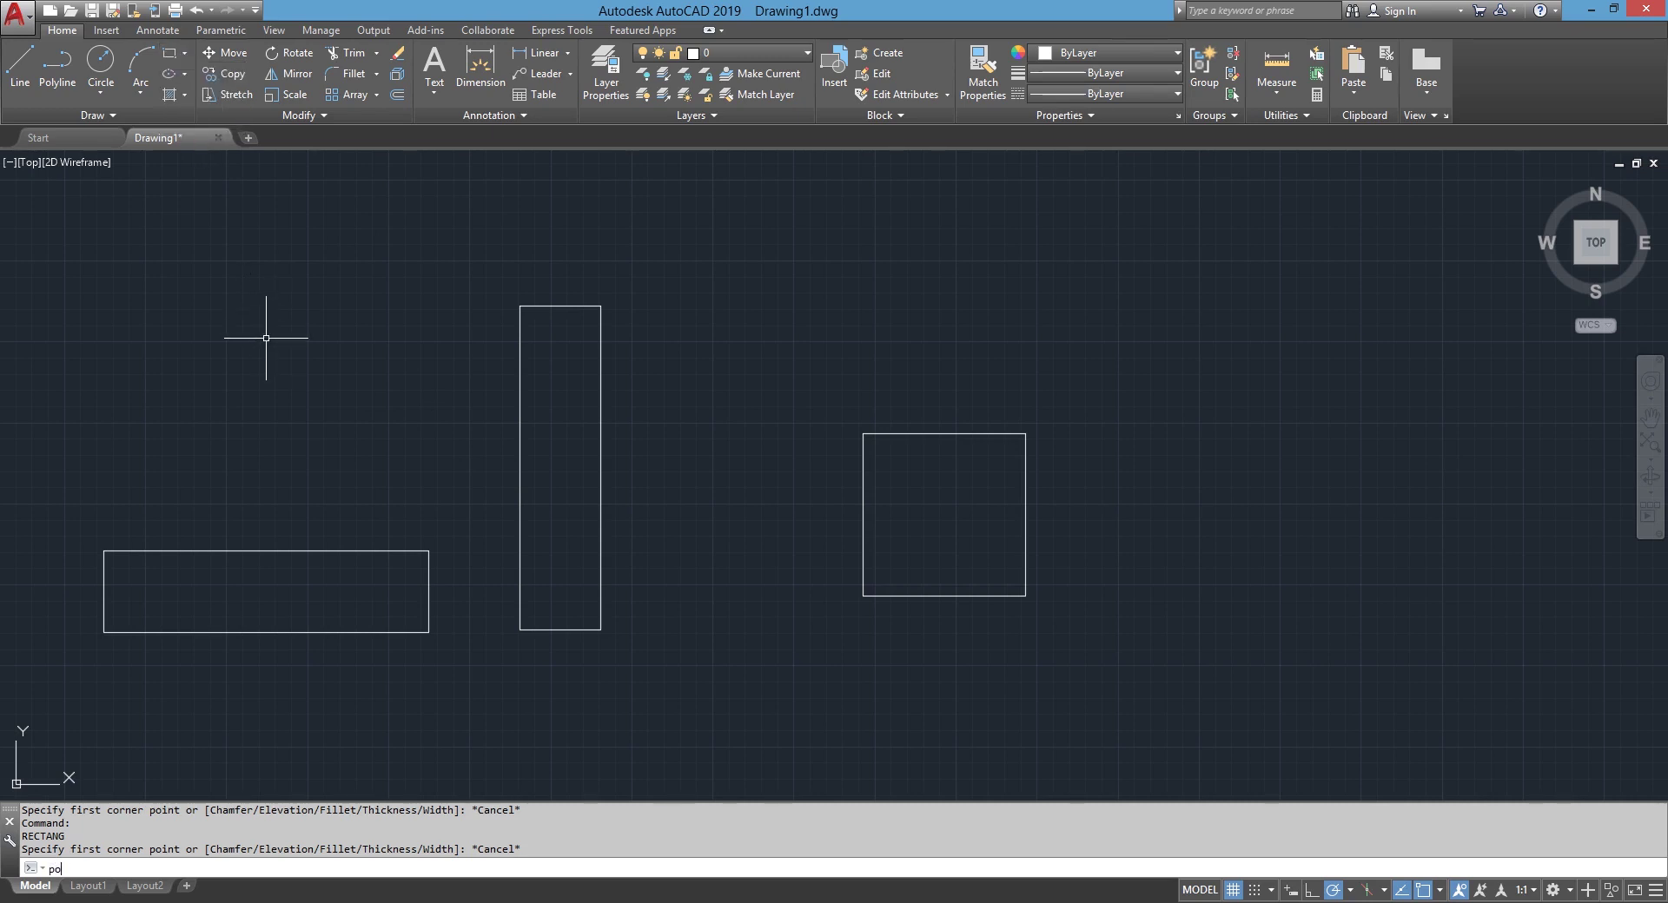
{"action": "type", "text": "L"}
{"action": "key", "text": "Return"}
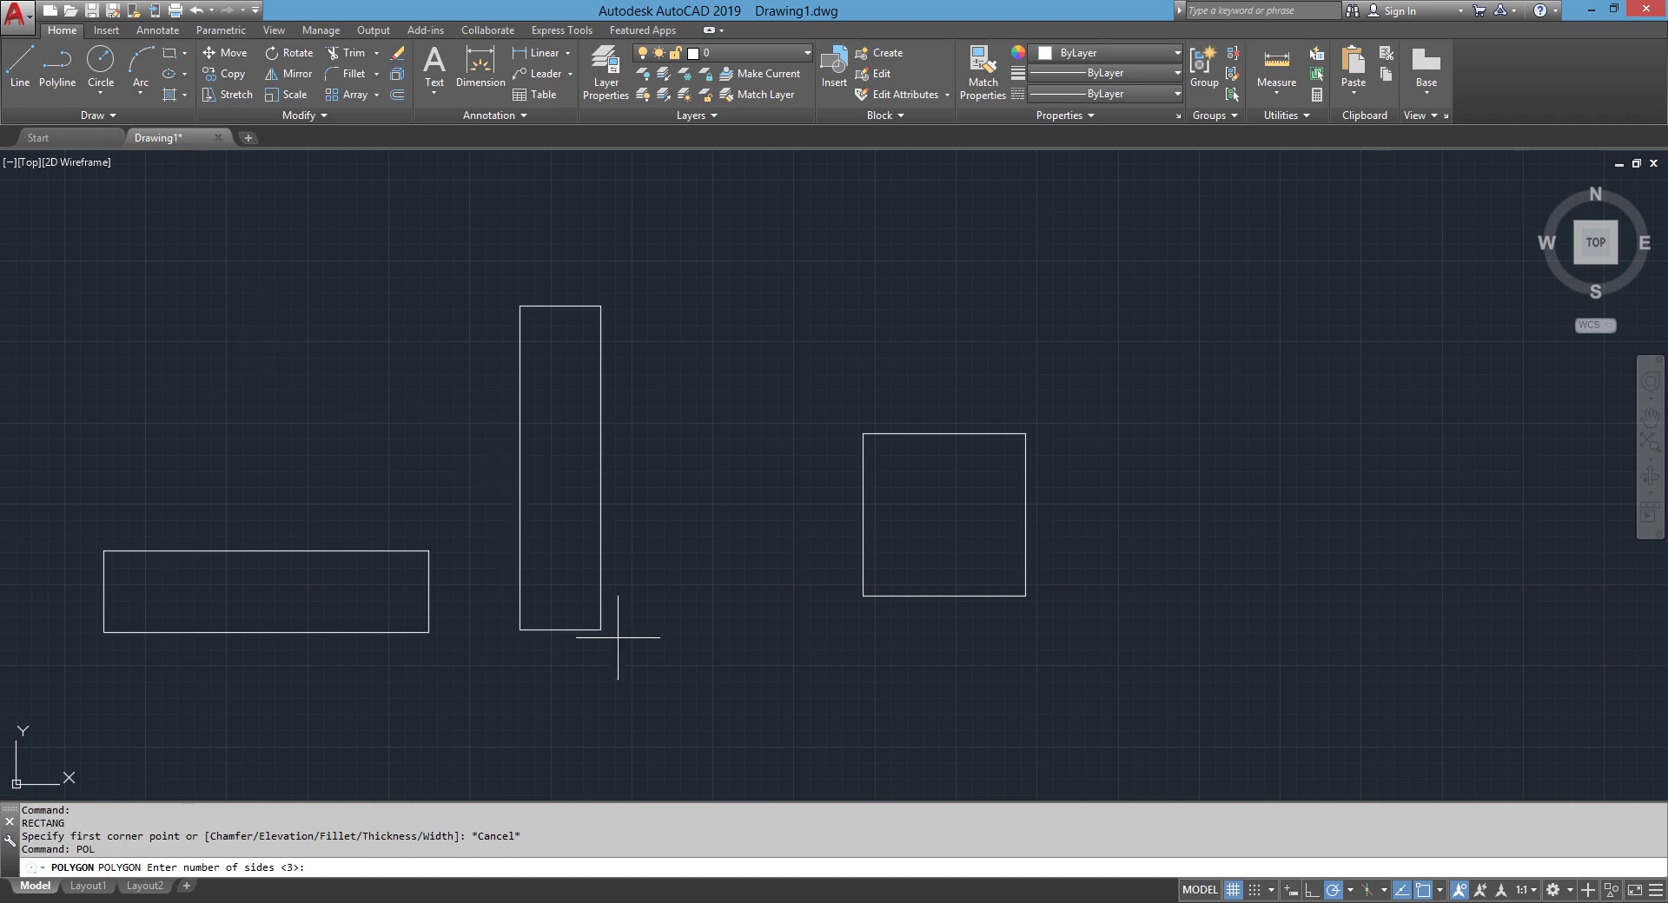
{"action": "key", "text": "Return"}
{"action": "left_click", "coordinate": [1077, 686]}
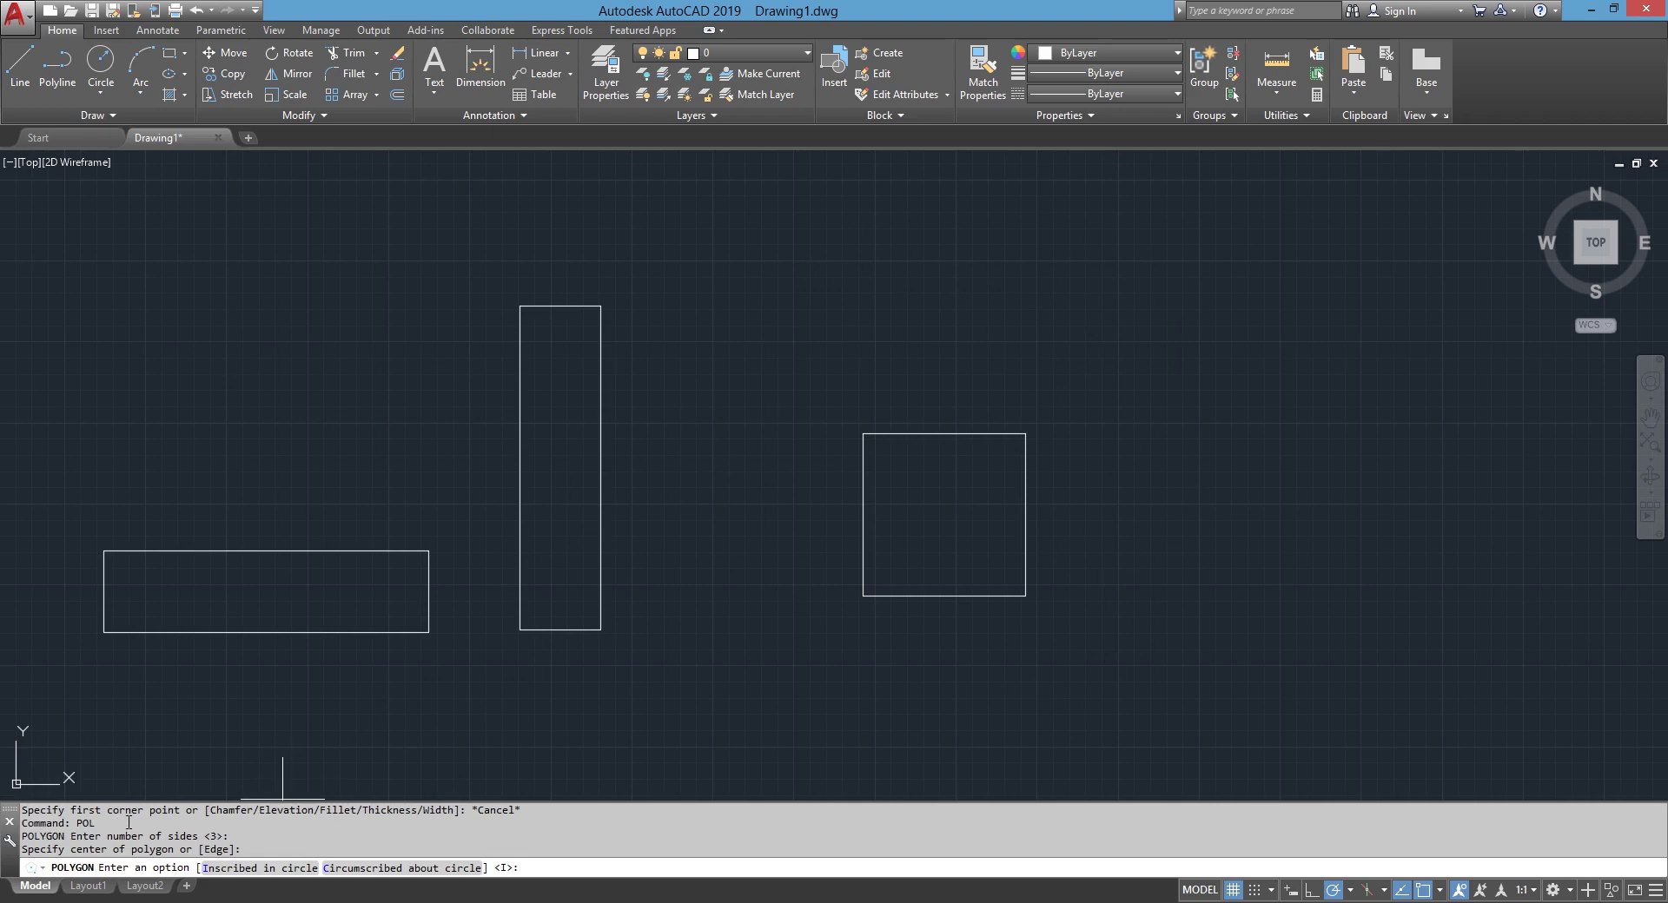
{"action": "key", "text": "Escape"}
Draw a five-sided pentagon inscribed in a radius-100 circle in the upper left
{"action": "key", "text": "Return"}
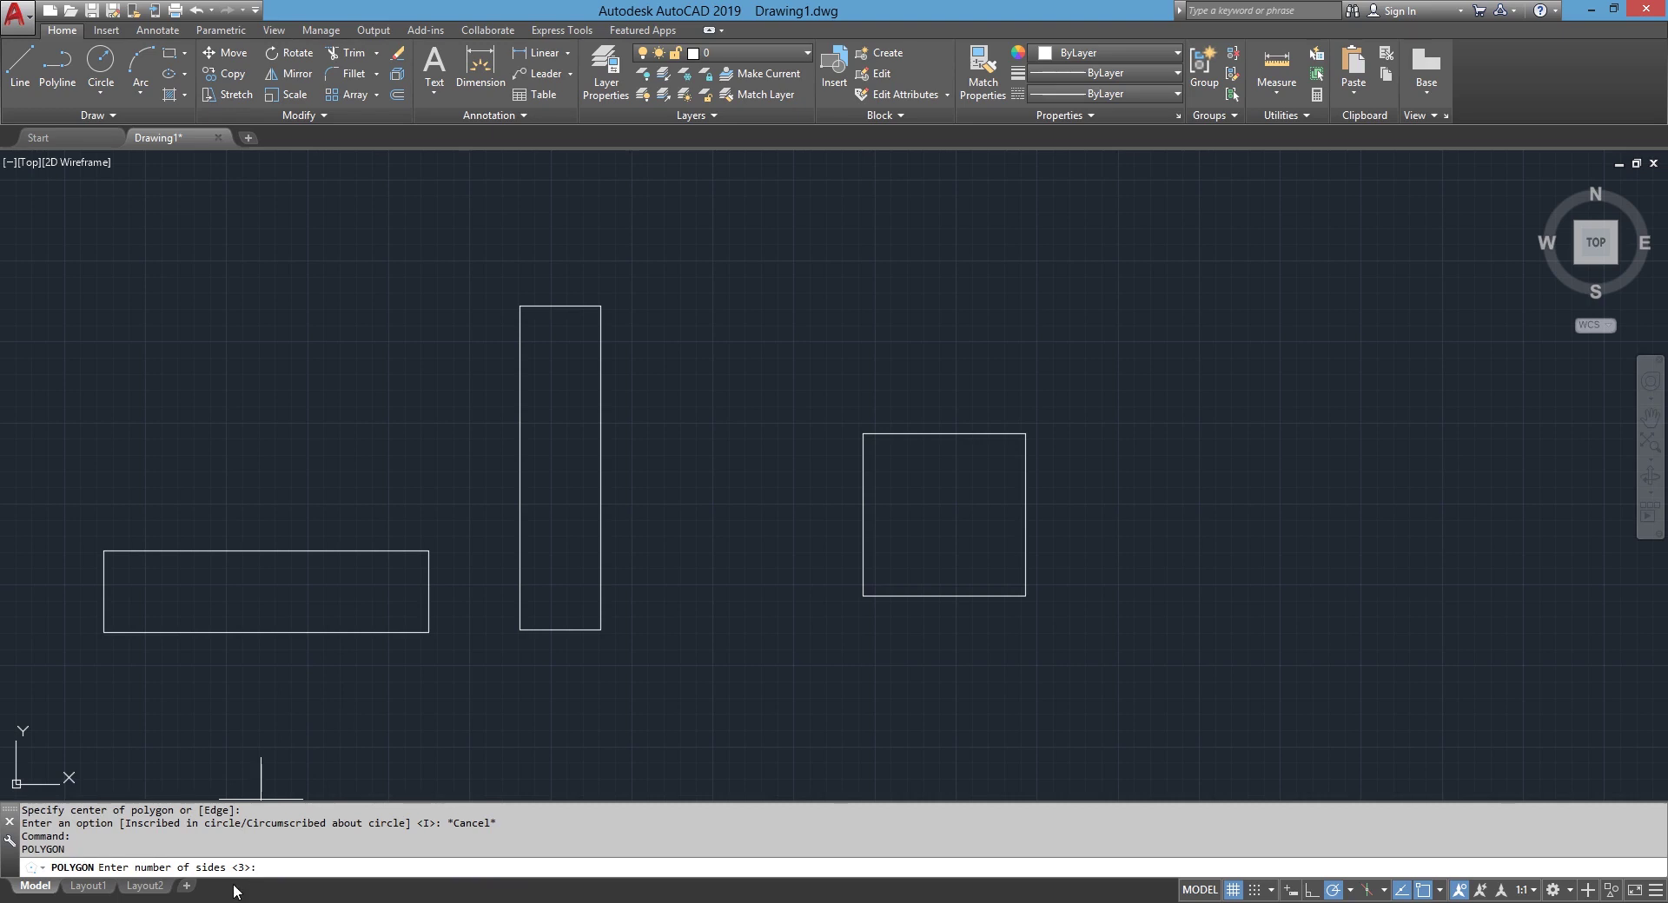
{"action": "type", "text": "5"}
{"action": "key", "text": "Return"}
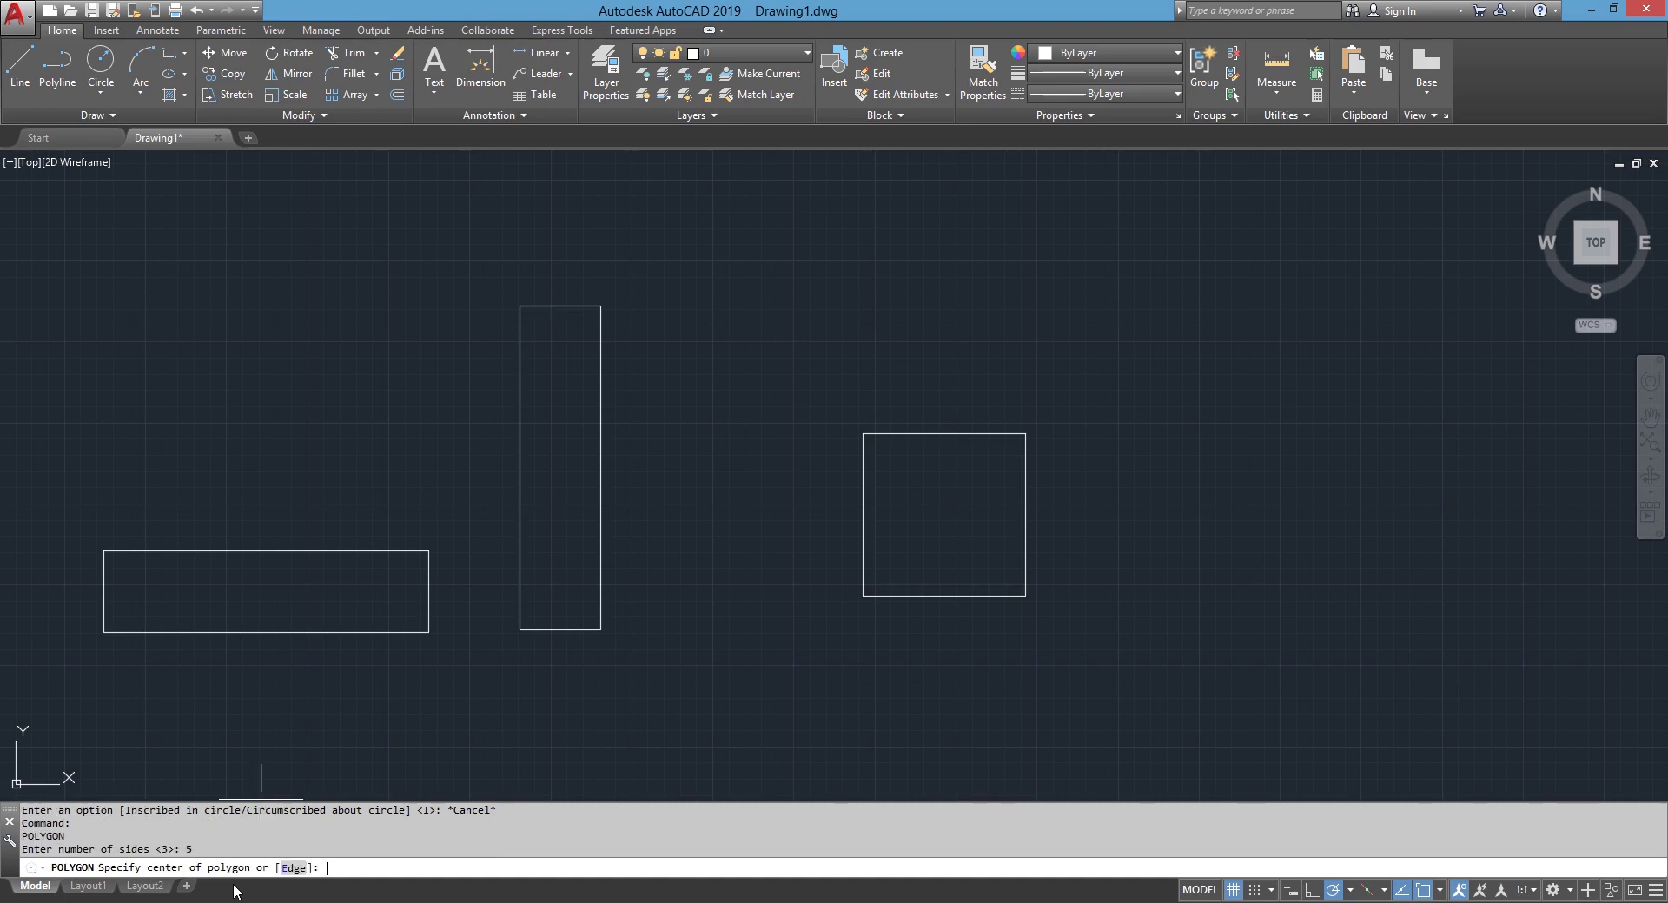
{"action": "middle_click_drag", "start_coordinate": [263, 278], "coordinate": [621, 323]}
{"action": "middle_click_drag", "start_coordinate": [420, 324], "coordinate": [503, 327]}
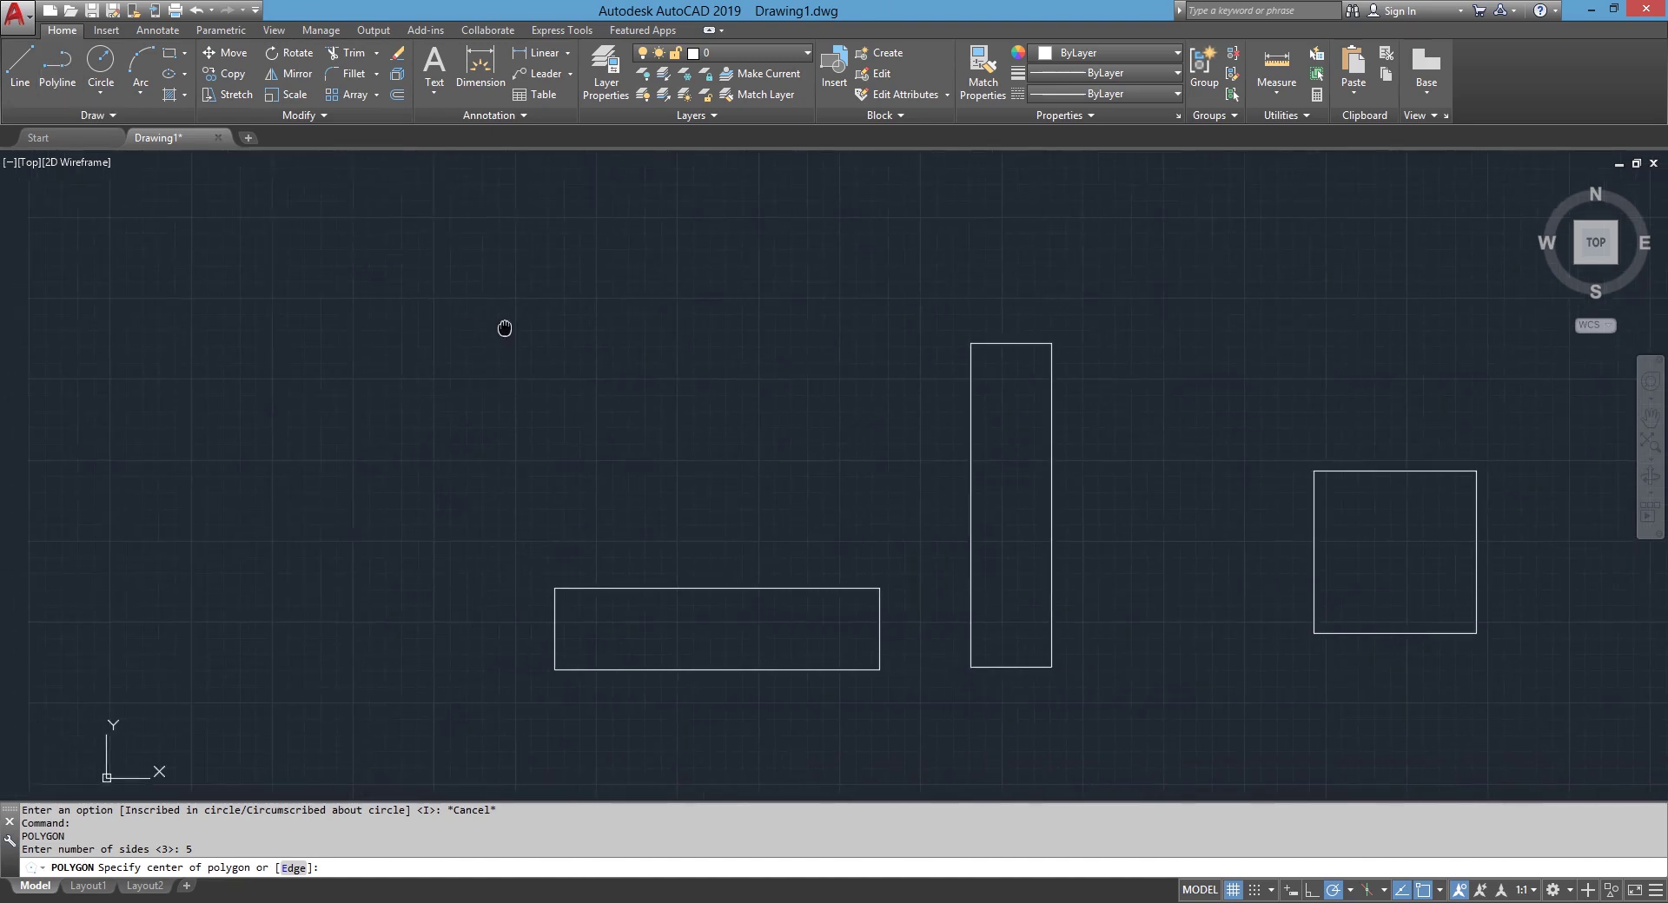
{"action": "left_click", "coordinate": [431, 374]}
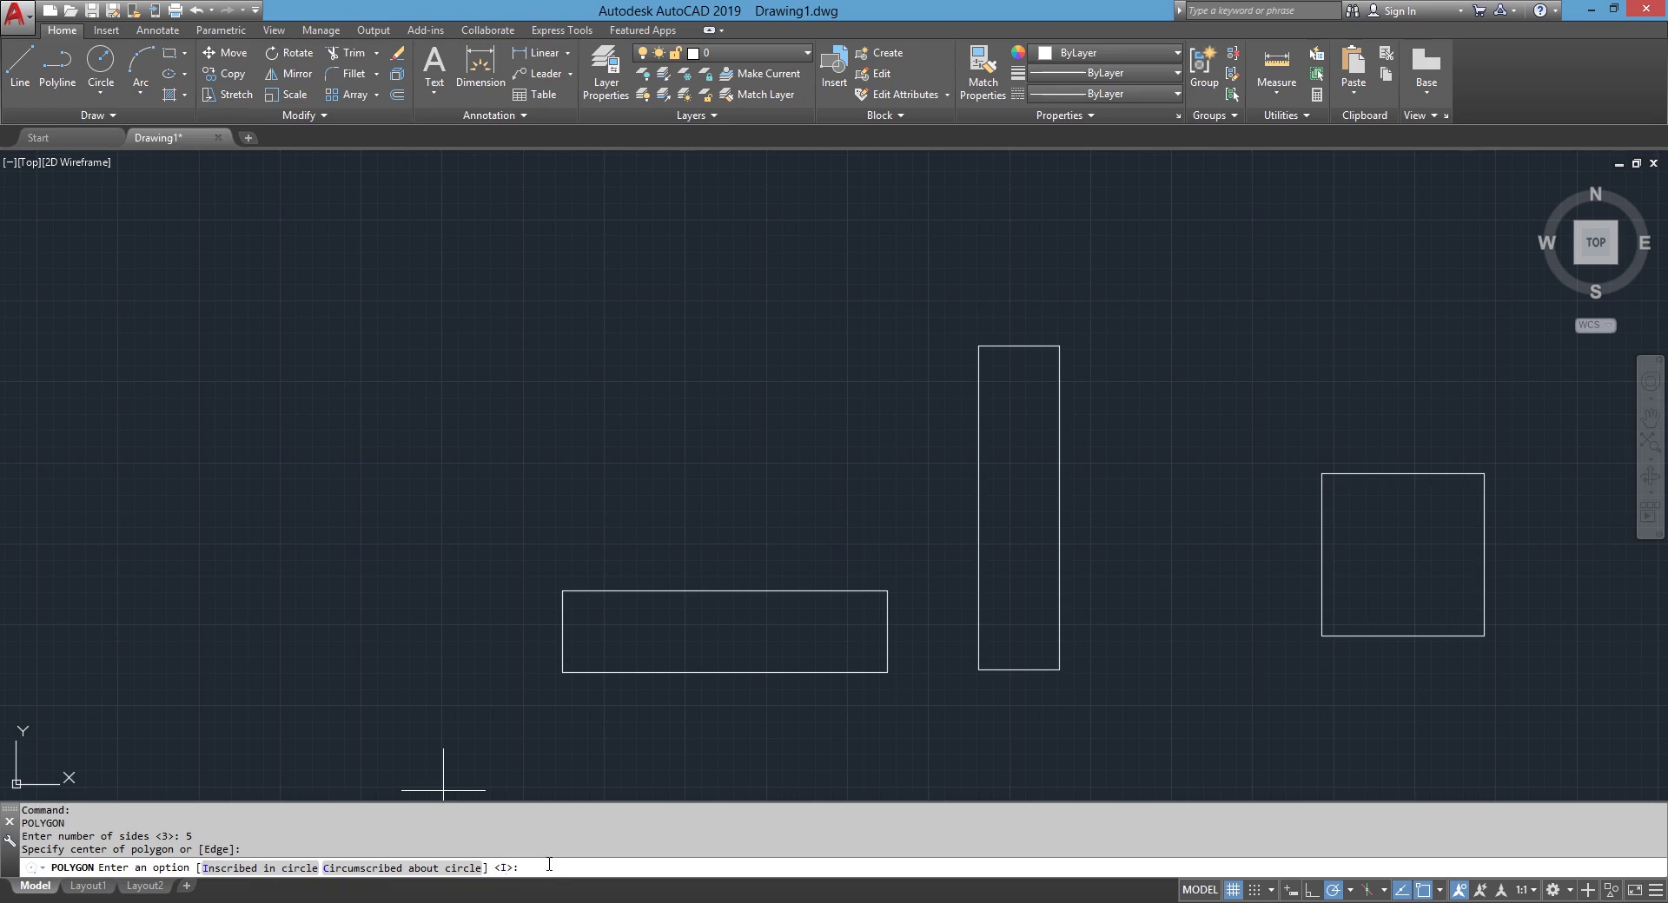
{"action": "key", "text": "Return"}
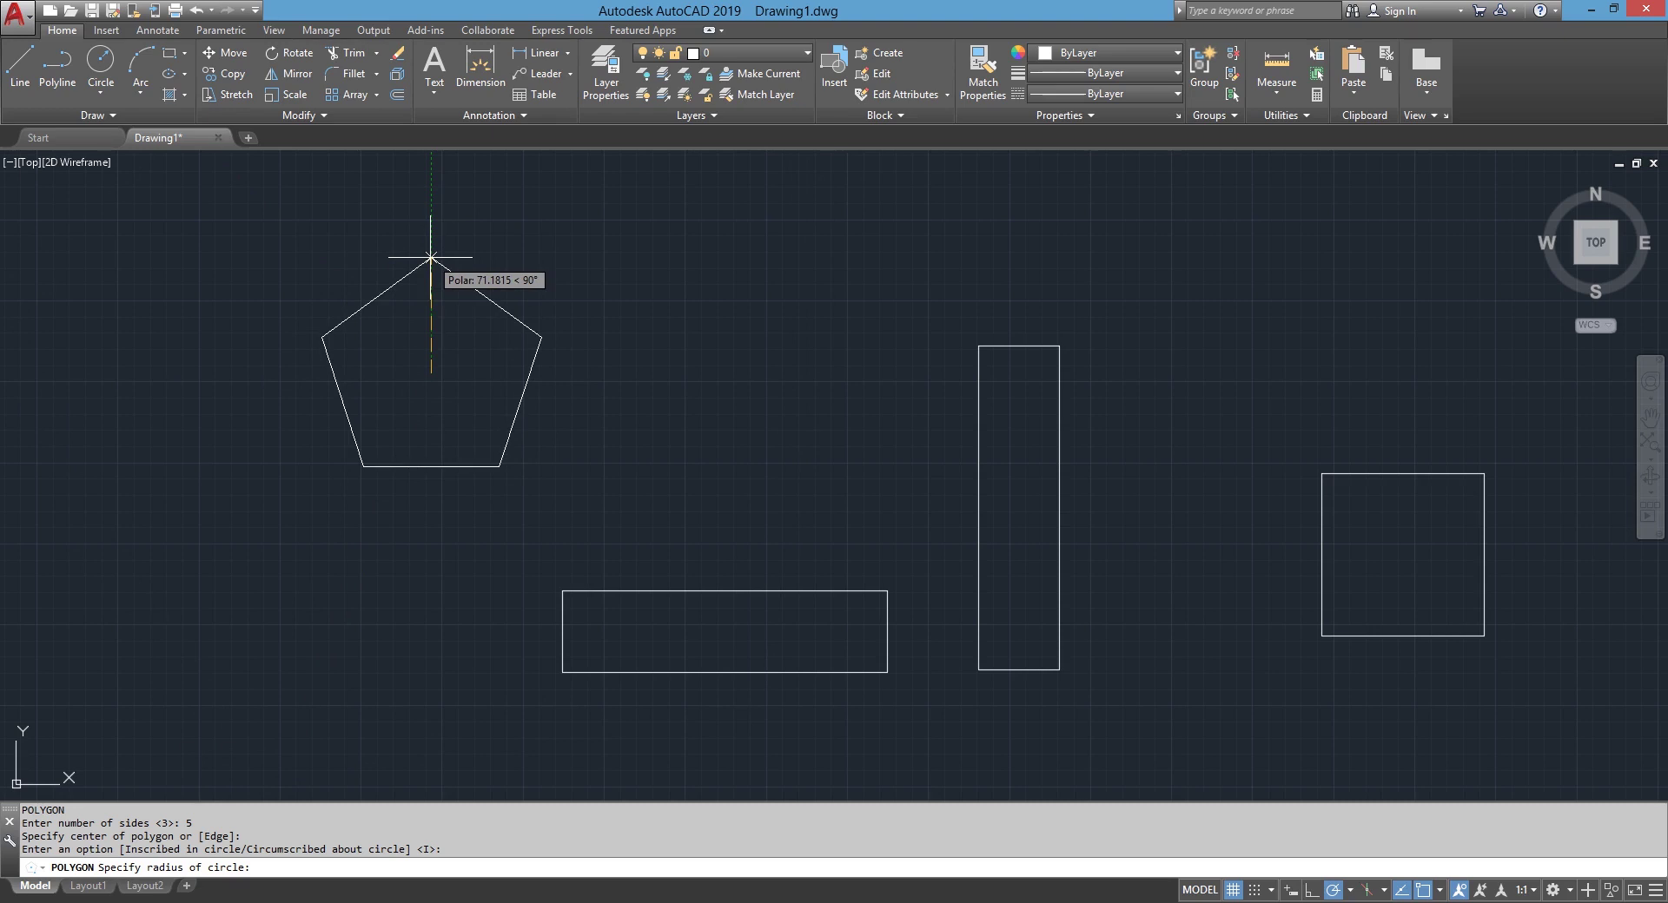
{"action": "type", "text": "100"}
{"action": "key", "text": "Return"}
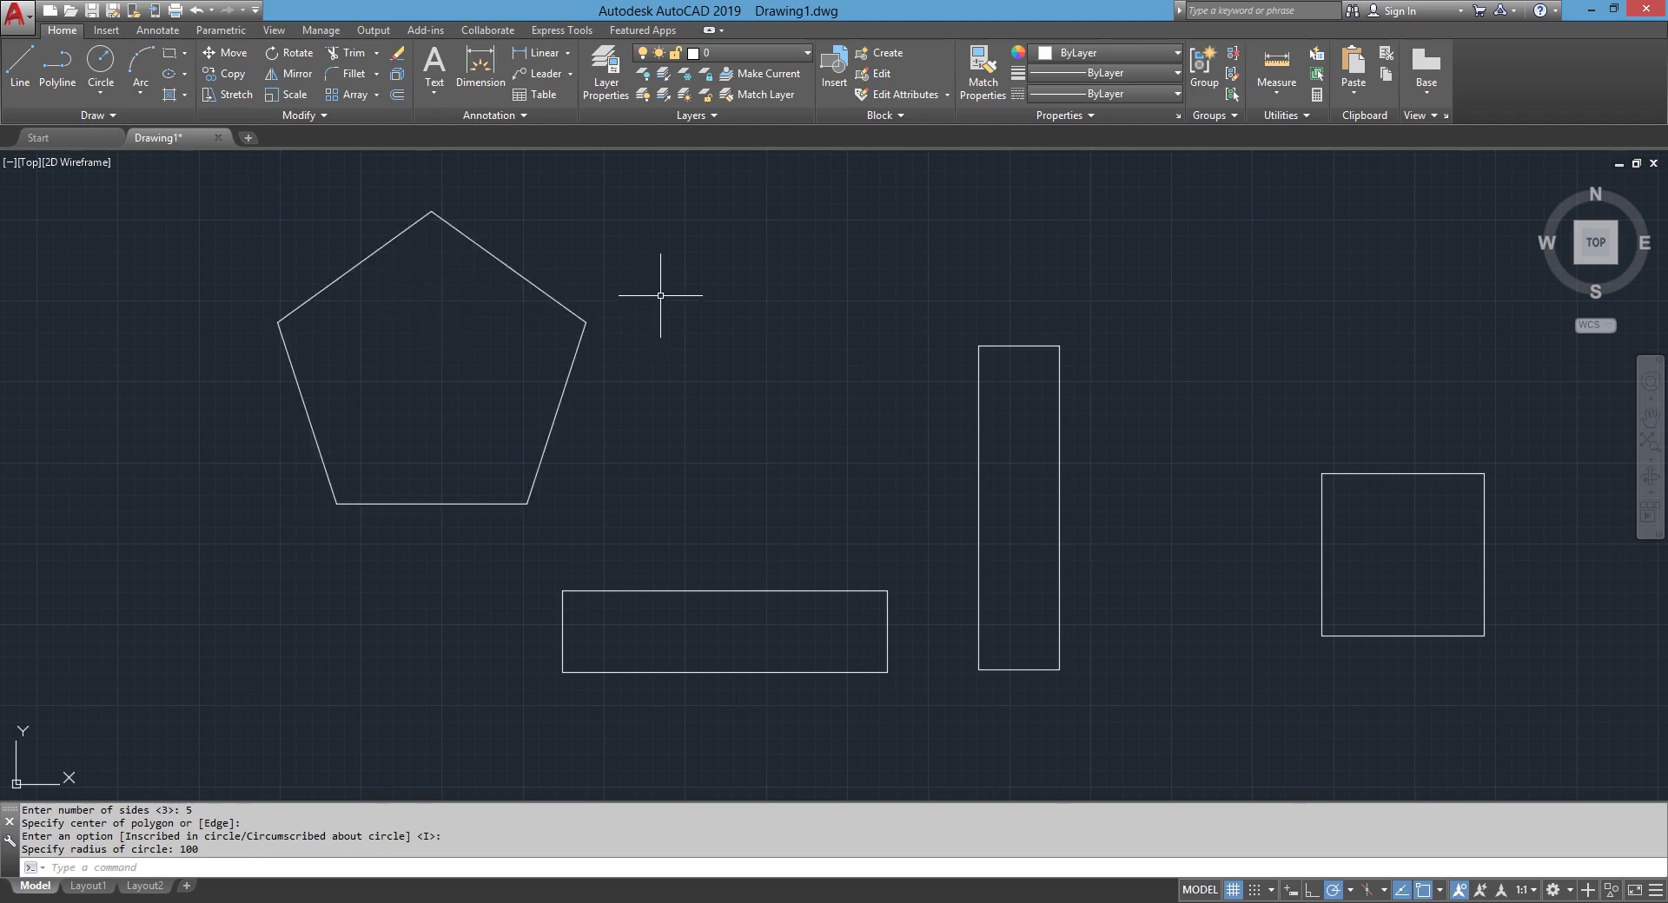
{"action": "key", "text": "Return"}
{"action": "middle_click_drag", "start_coordinate": [532, 286], "coordinate": [780, 262]}
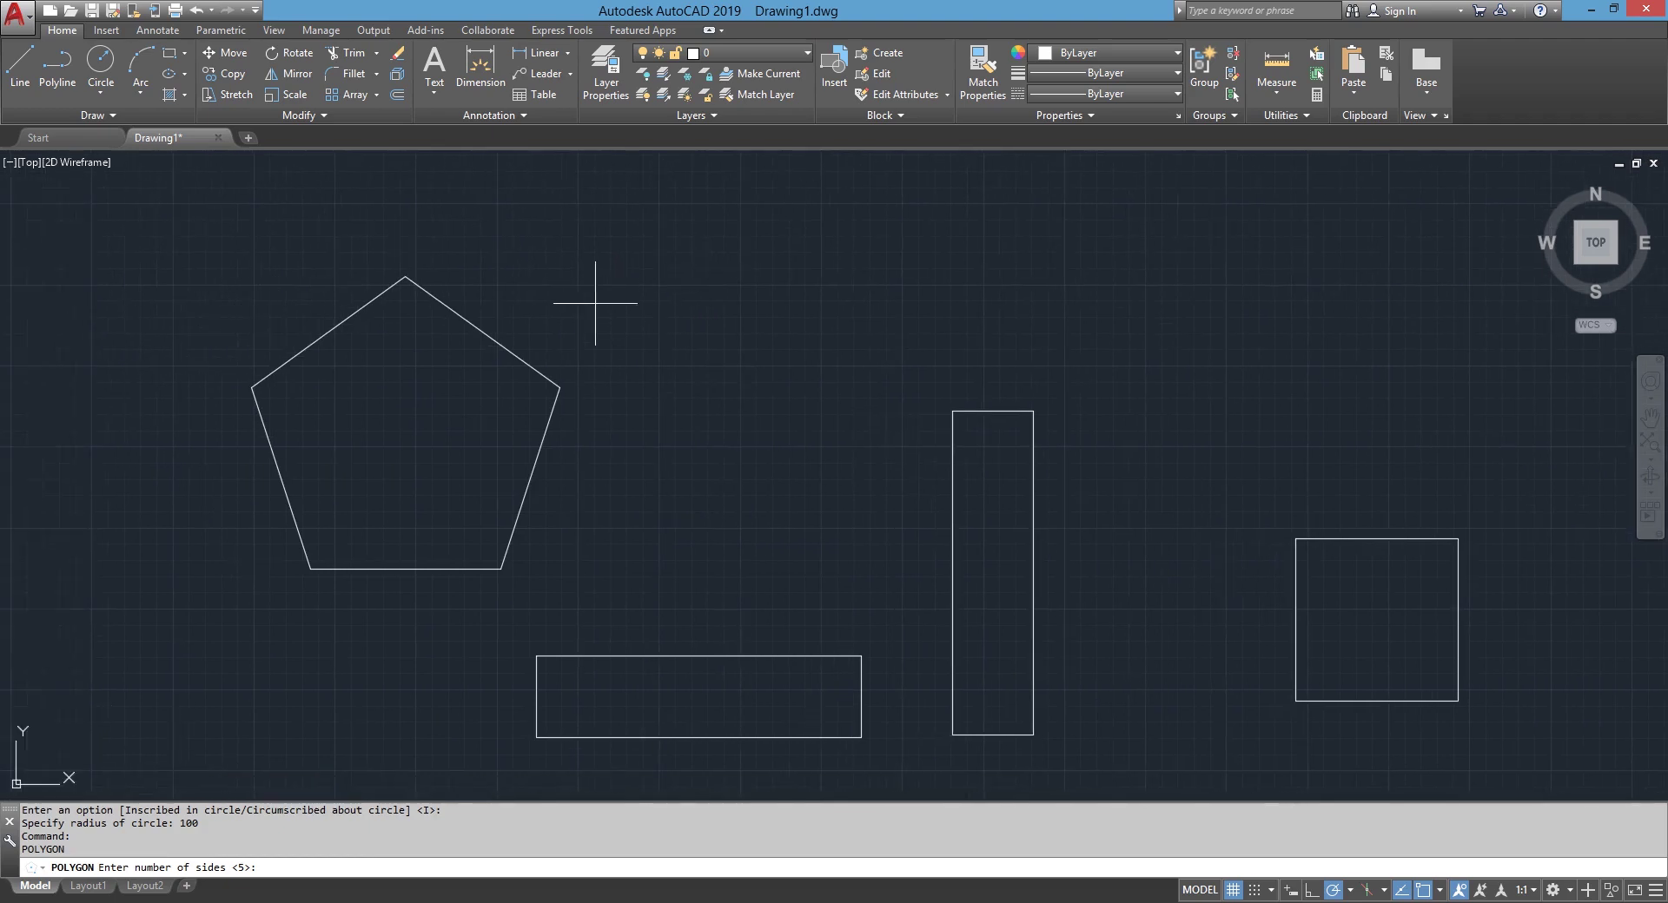
Draw a five-sided pentagon circumscribed about a radius-100 circle, left of the first
{"action": "key", "text": "Return"}
{"action": "middle_click_drag", "start_coordinate": [353, 376], "coordinate": [596, 351]}
{"action": "middle_click_drag", "start_coordinate": [324, 348], "coordinate": [595, 410]}
{"action": "left_click", "coordinate": [576, 361]}
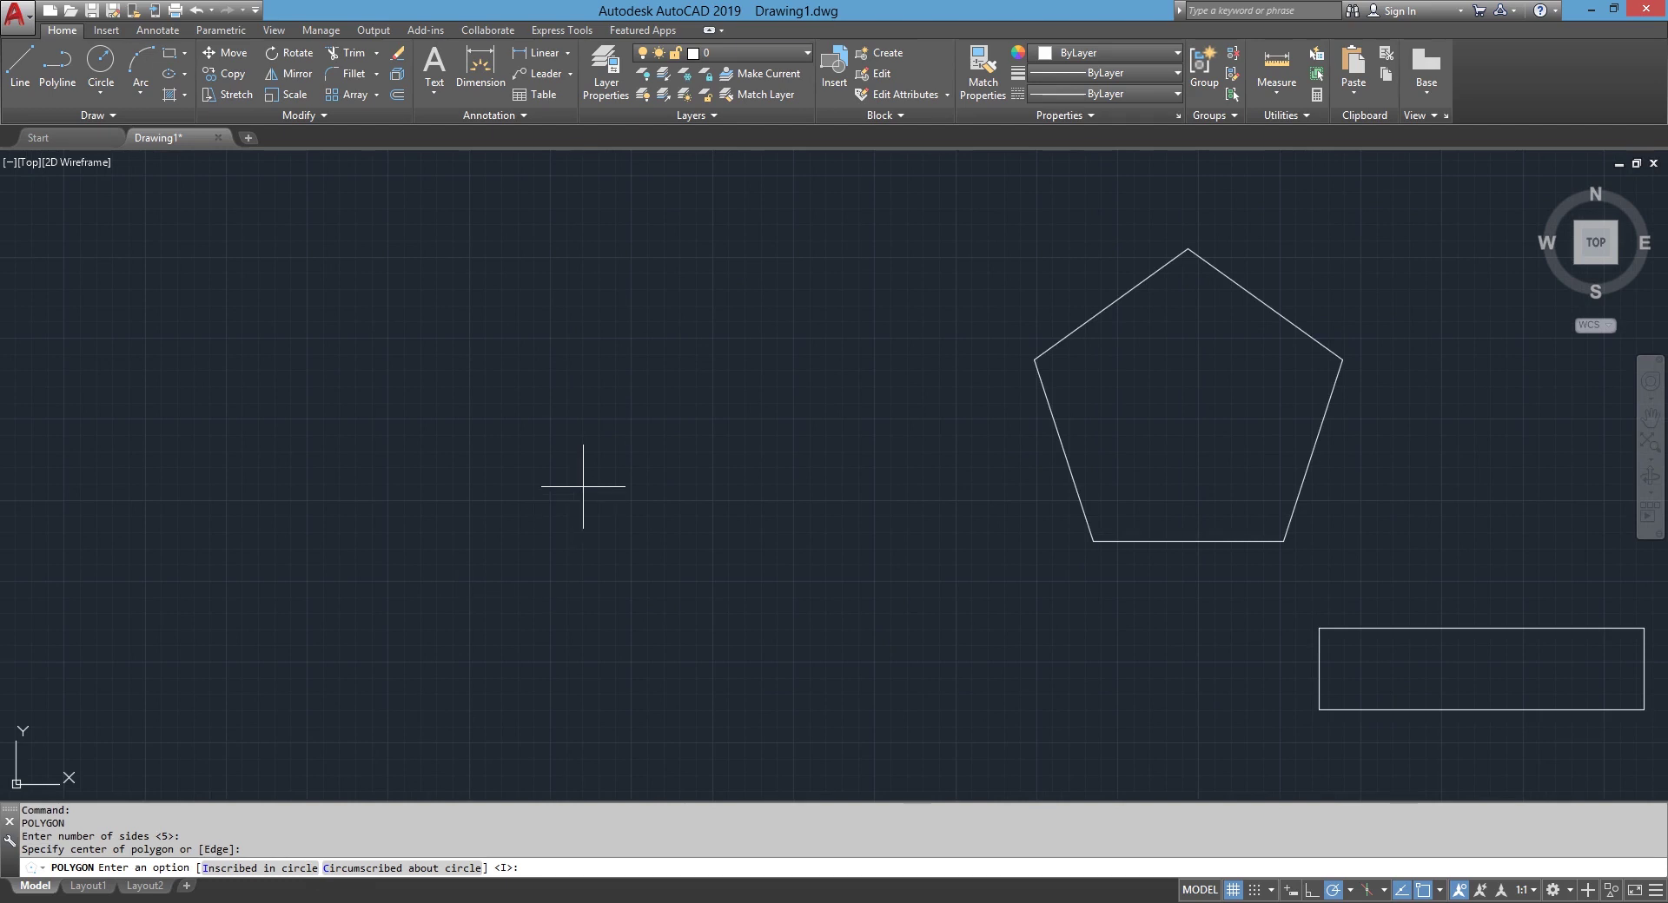
{"action": "type", "text": "c"}
{"action": "key", "text": "Return"}
{"action": "type", "text": "100"}
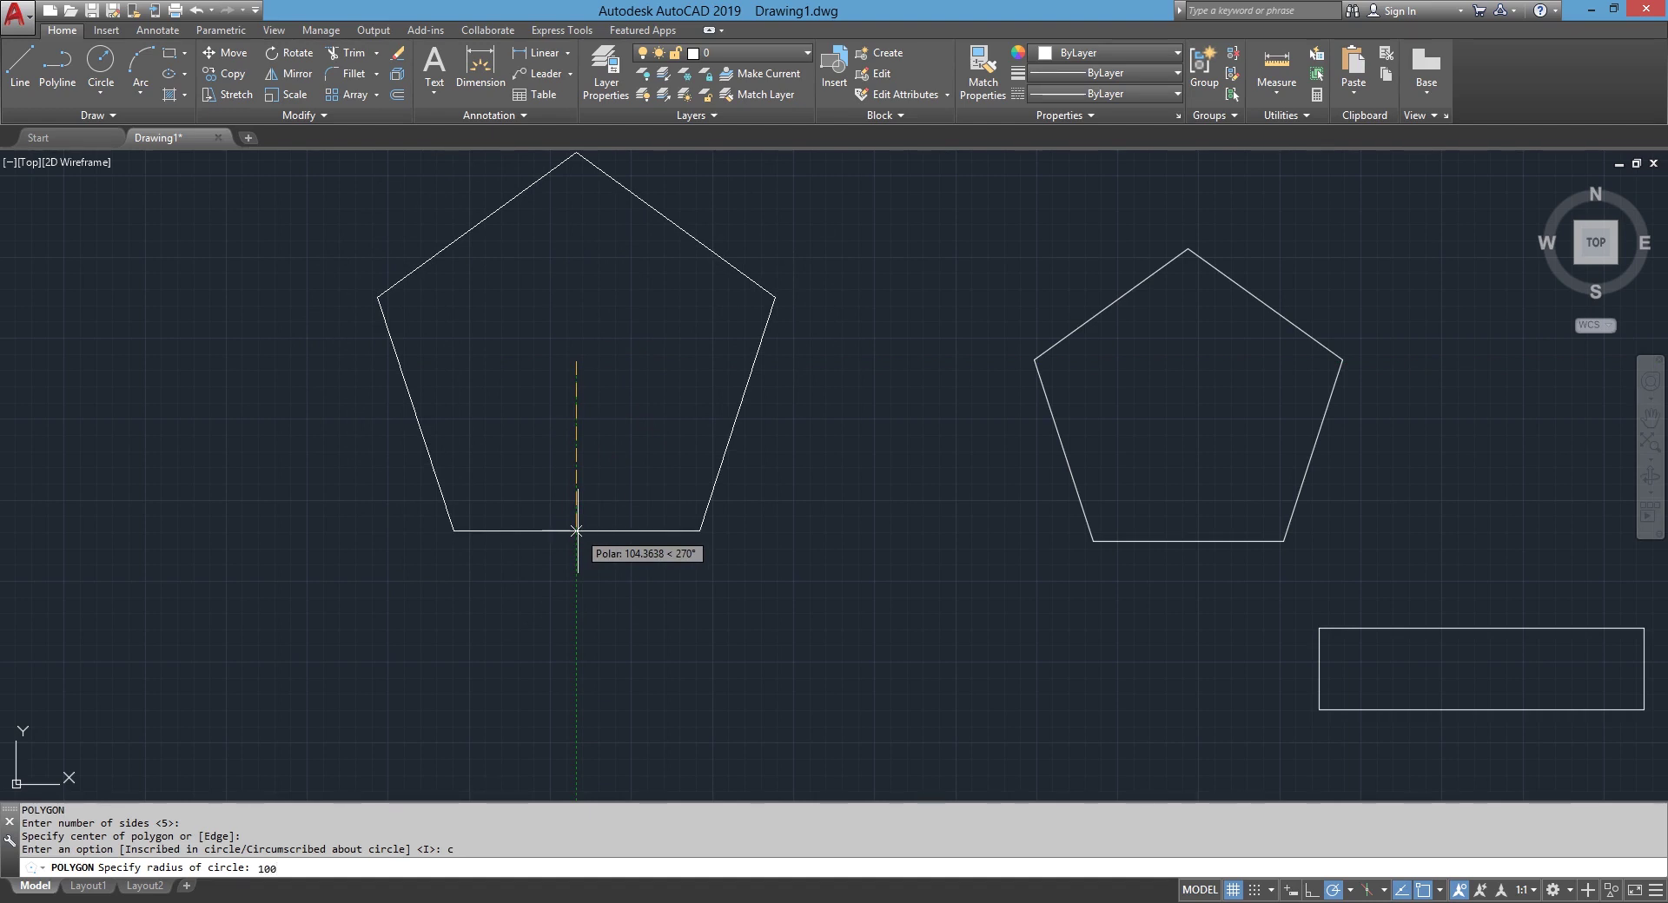
{"action": "key", "text": "Return"}
{"action": "middle_click_drag", "start_coordinate": [942, 569], "coordinate": [726, 612]}
{"action": "left_click", "coordinate": [586, 601]}
{"action": "left_click", "coordinate": [520, 561]}
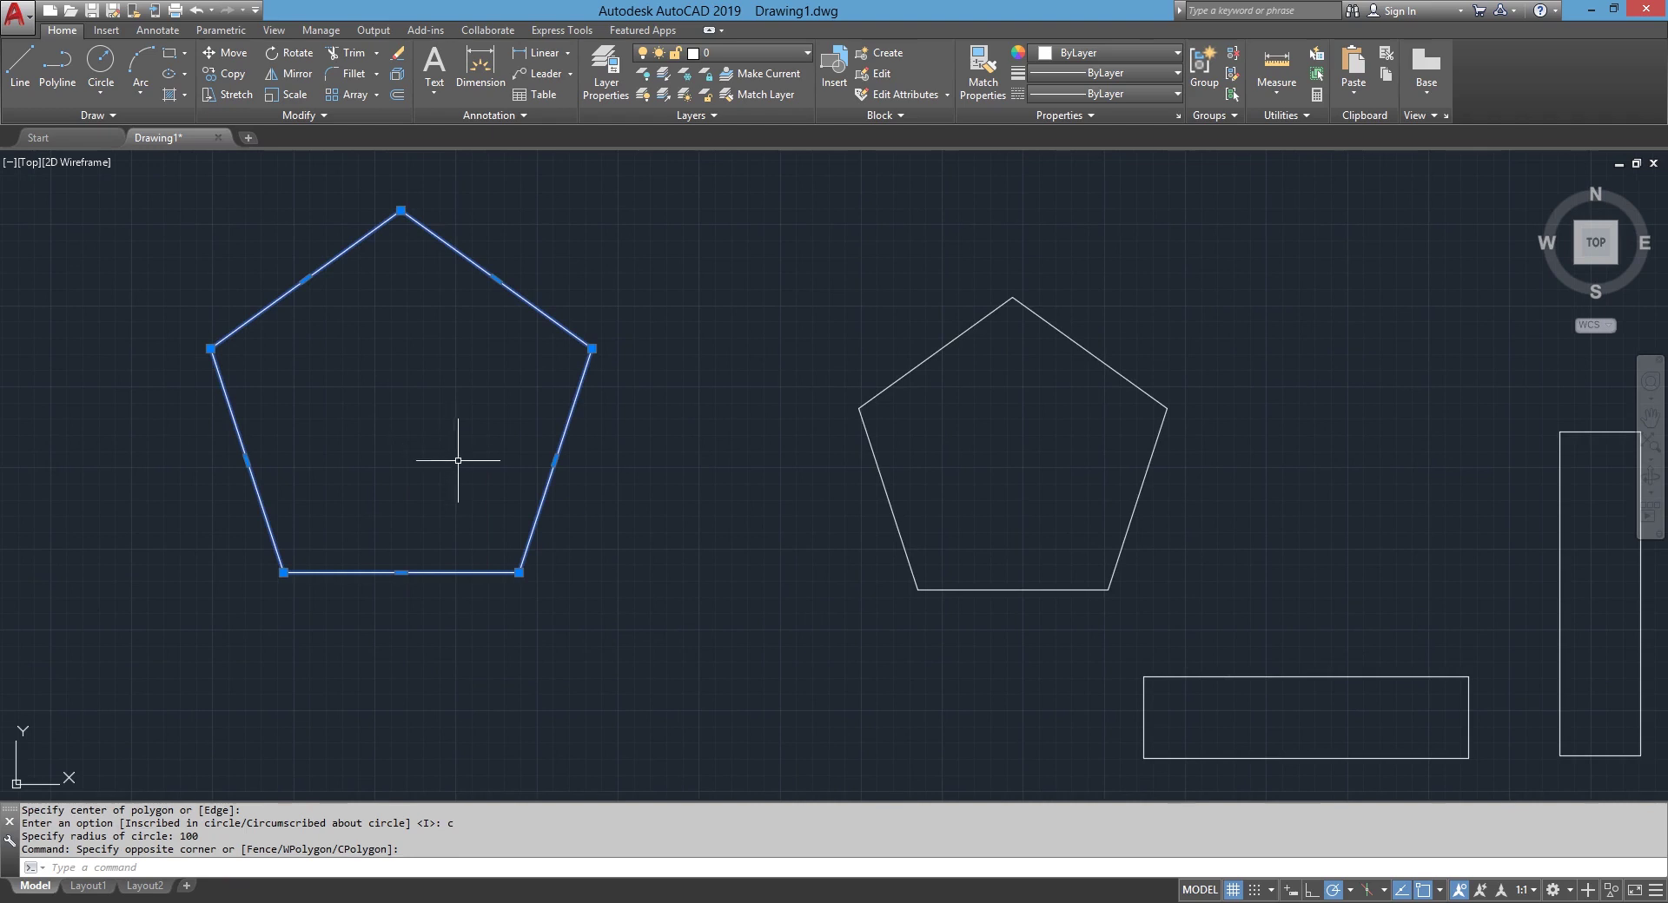
Try a circle and a move on the left pentagon, cancelling both
{"action": "type", "text": "c"}
{"action": "key", "text": "Return"}
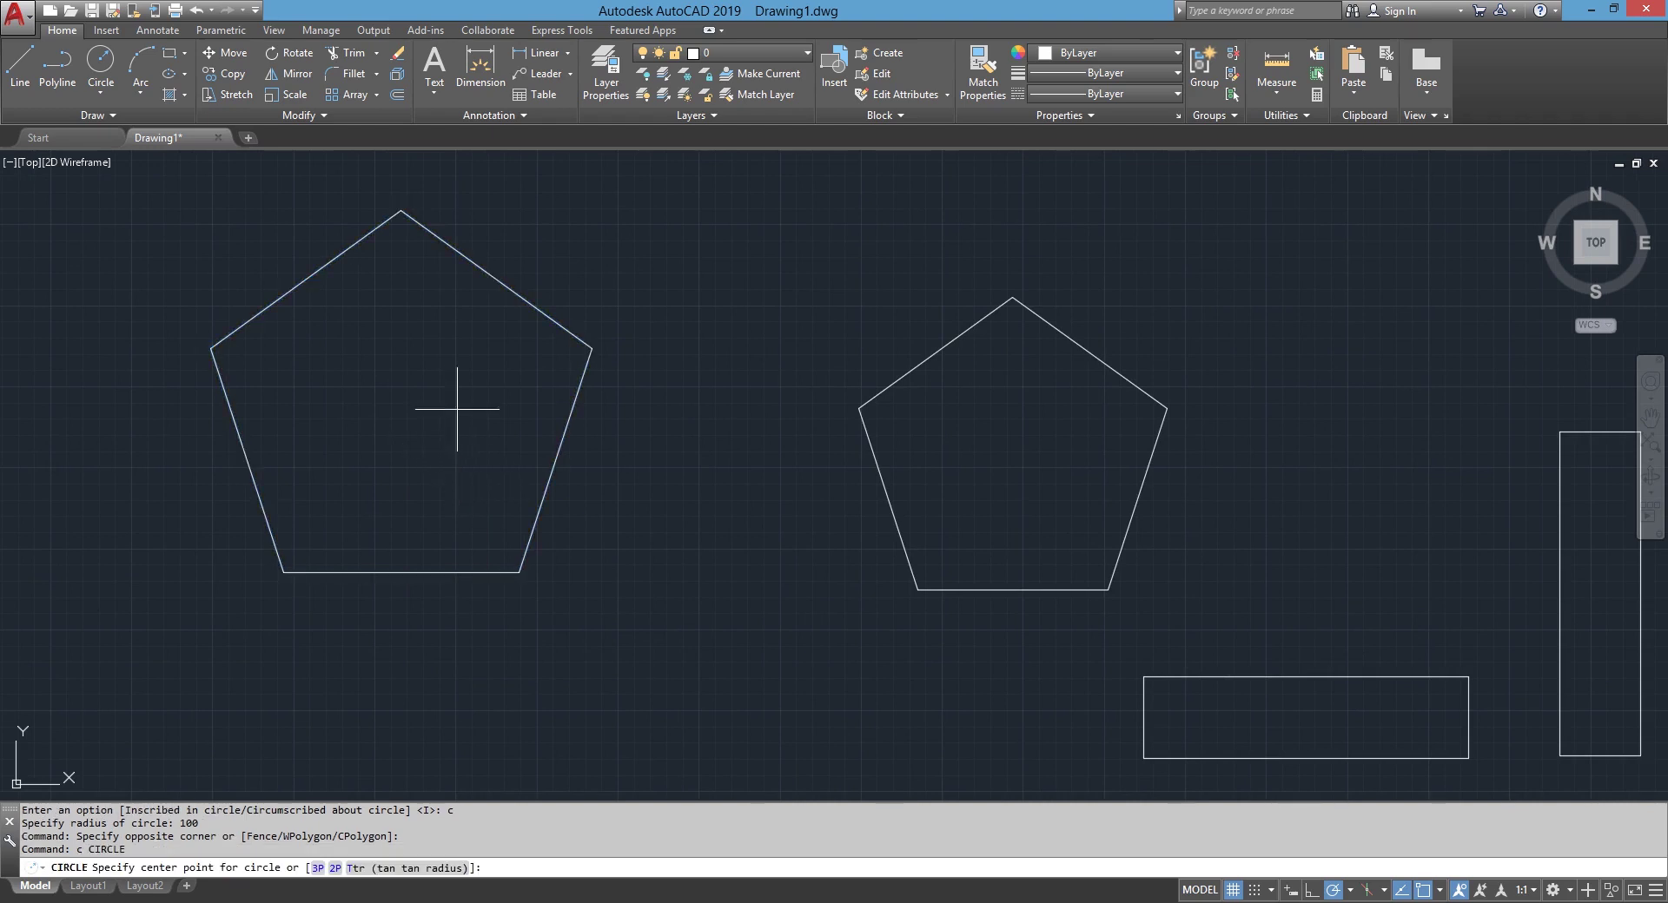
{"action": "key", "text": "Escape"}
{"action": "left_click", "coordinate": [614, 581]}
{"action": "left_click", "coordinate": [390, 456]}
{"action": "type", "text": "m"}
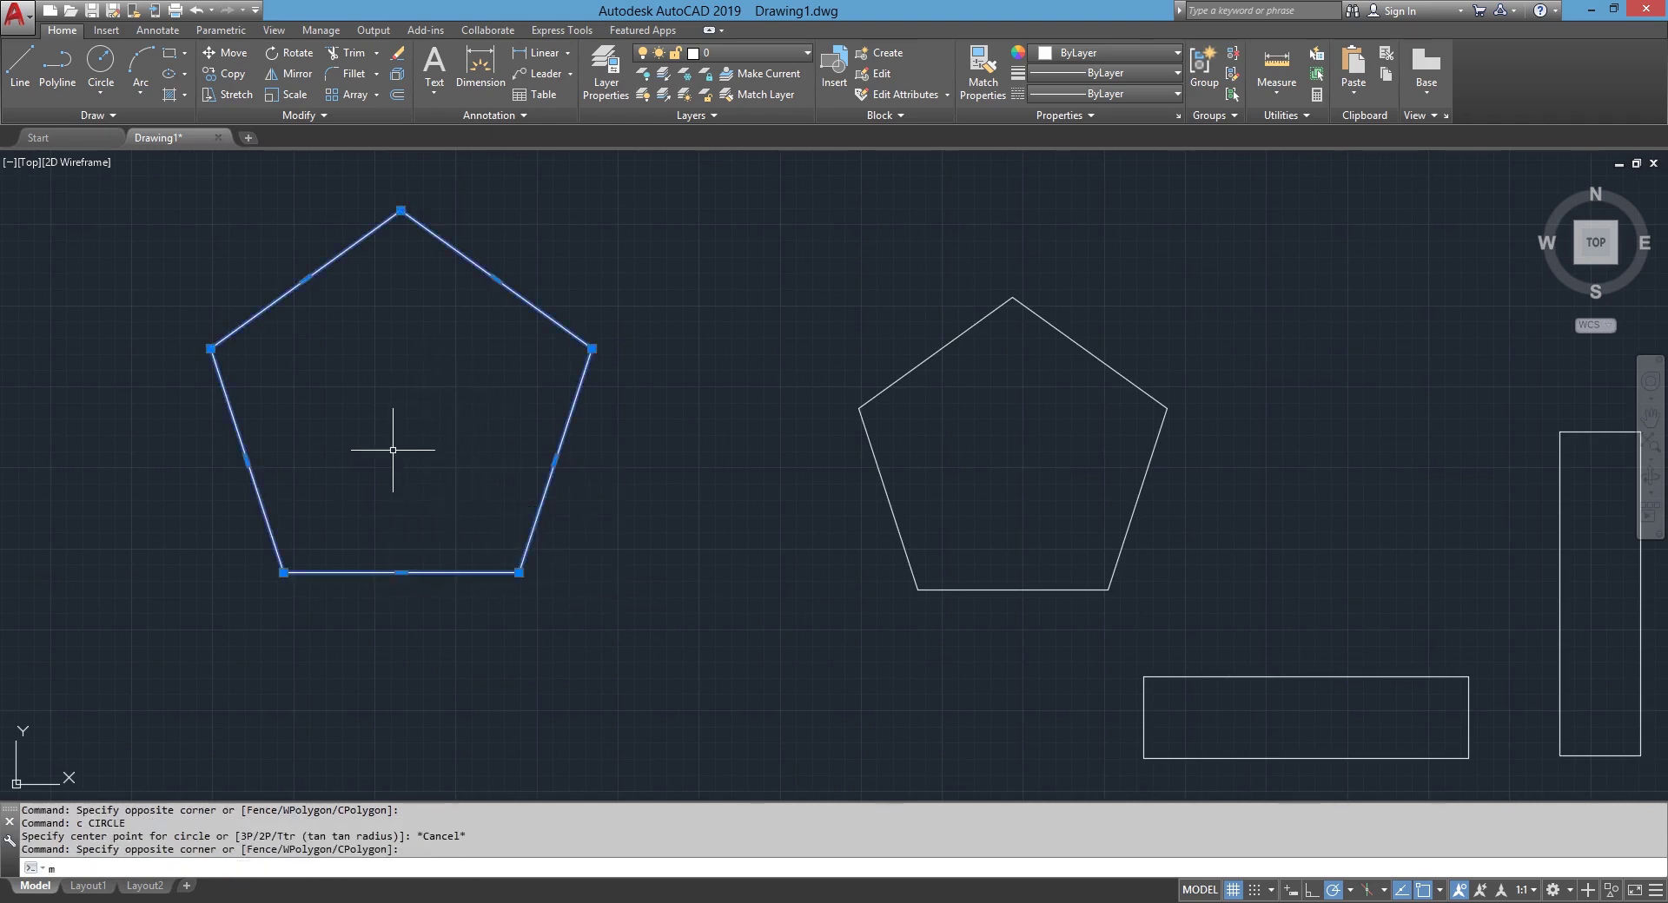
{"action": "key", "text": "Return"}
{"action": "left_click", "coordinate": [379, 421]}
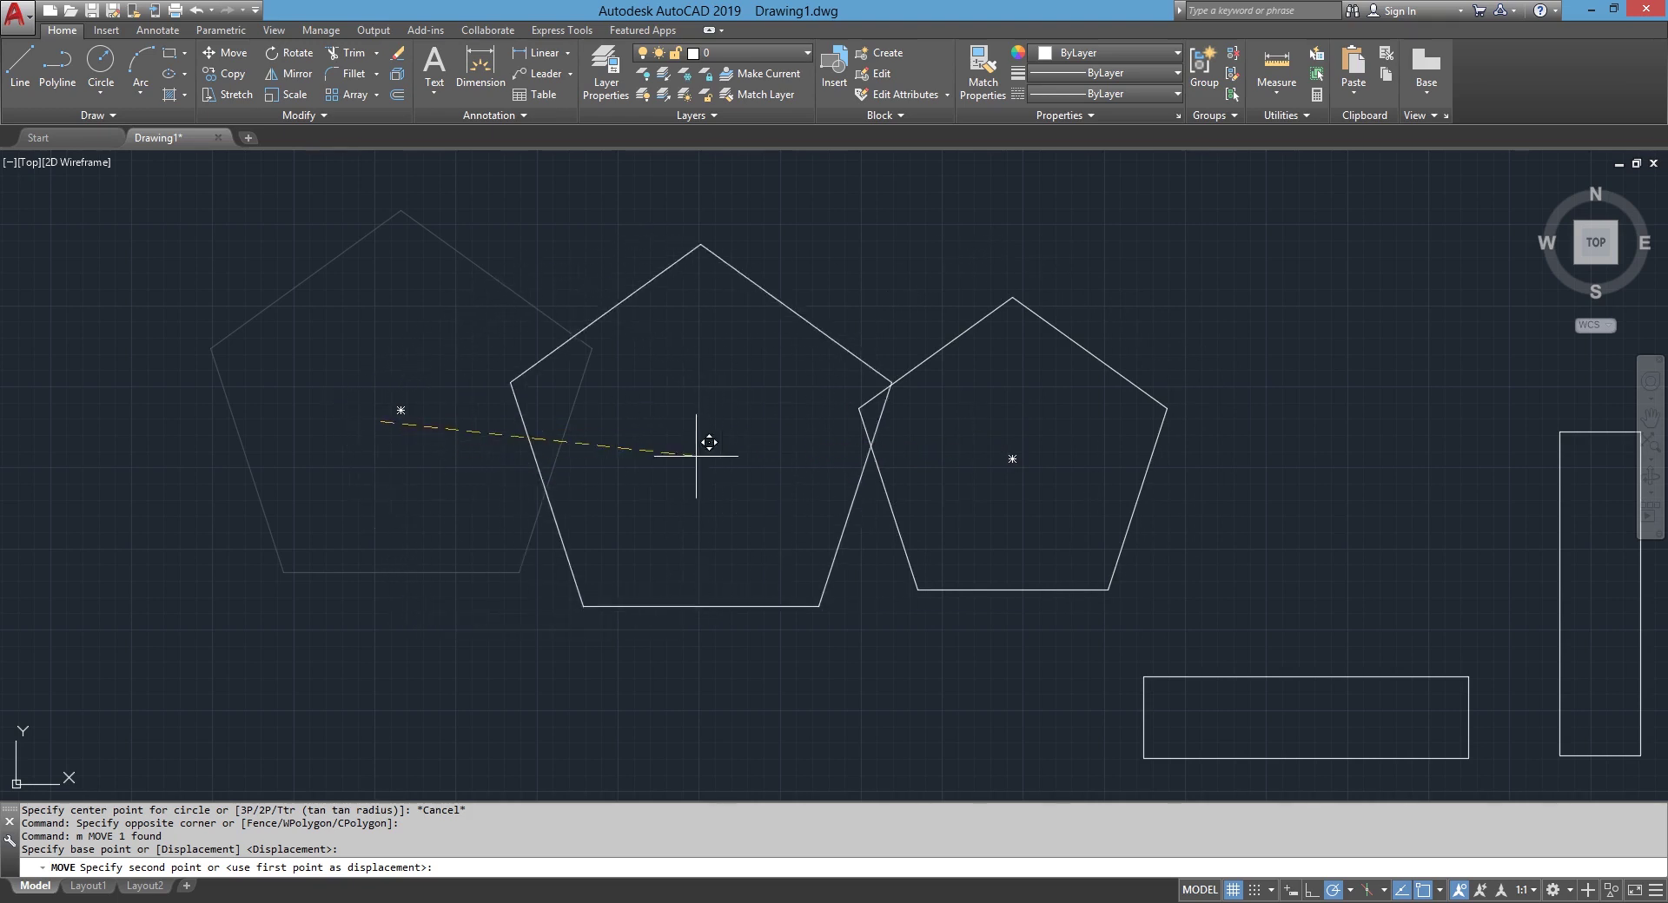
{"action": "key", "text": "Escape"}
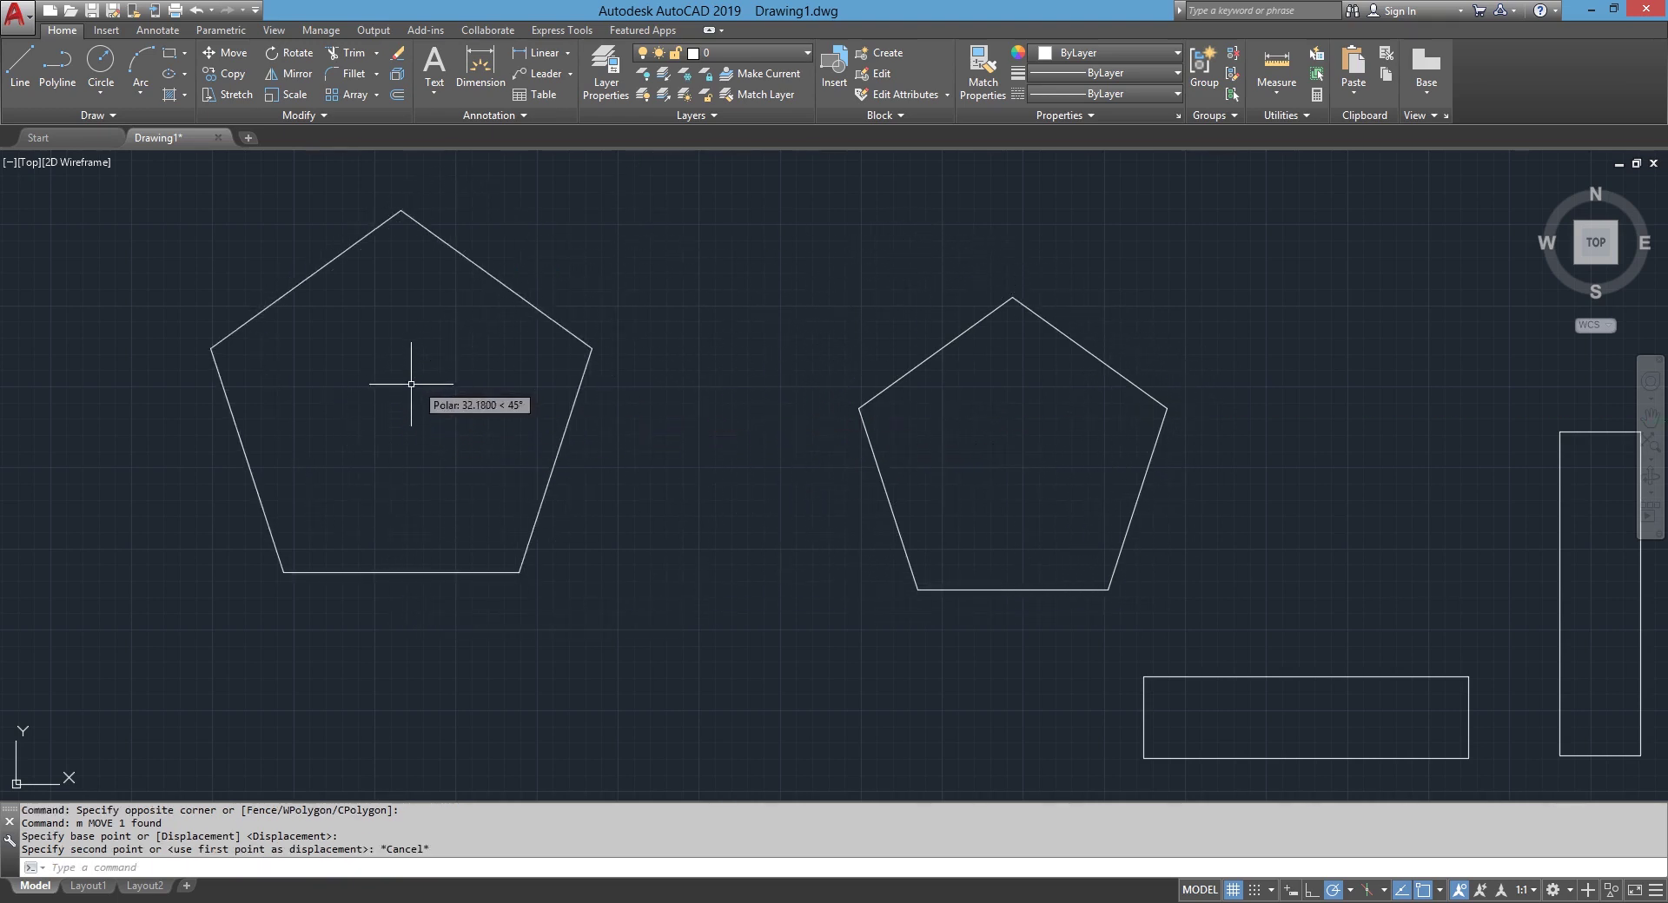
Draw lines from the left pentagon's edge midpoint and the right pentagon's top vertex to their centres
{"action": "type", "text": "l"}
{"action": "key", "text": "Return"}
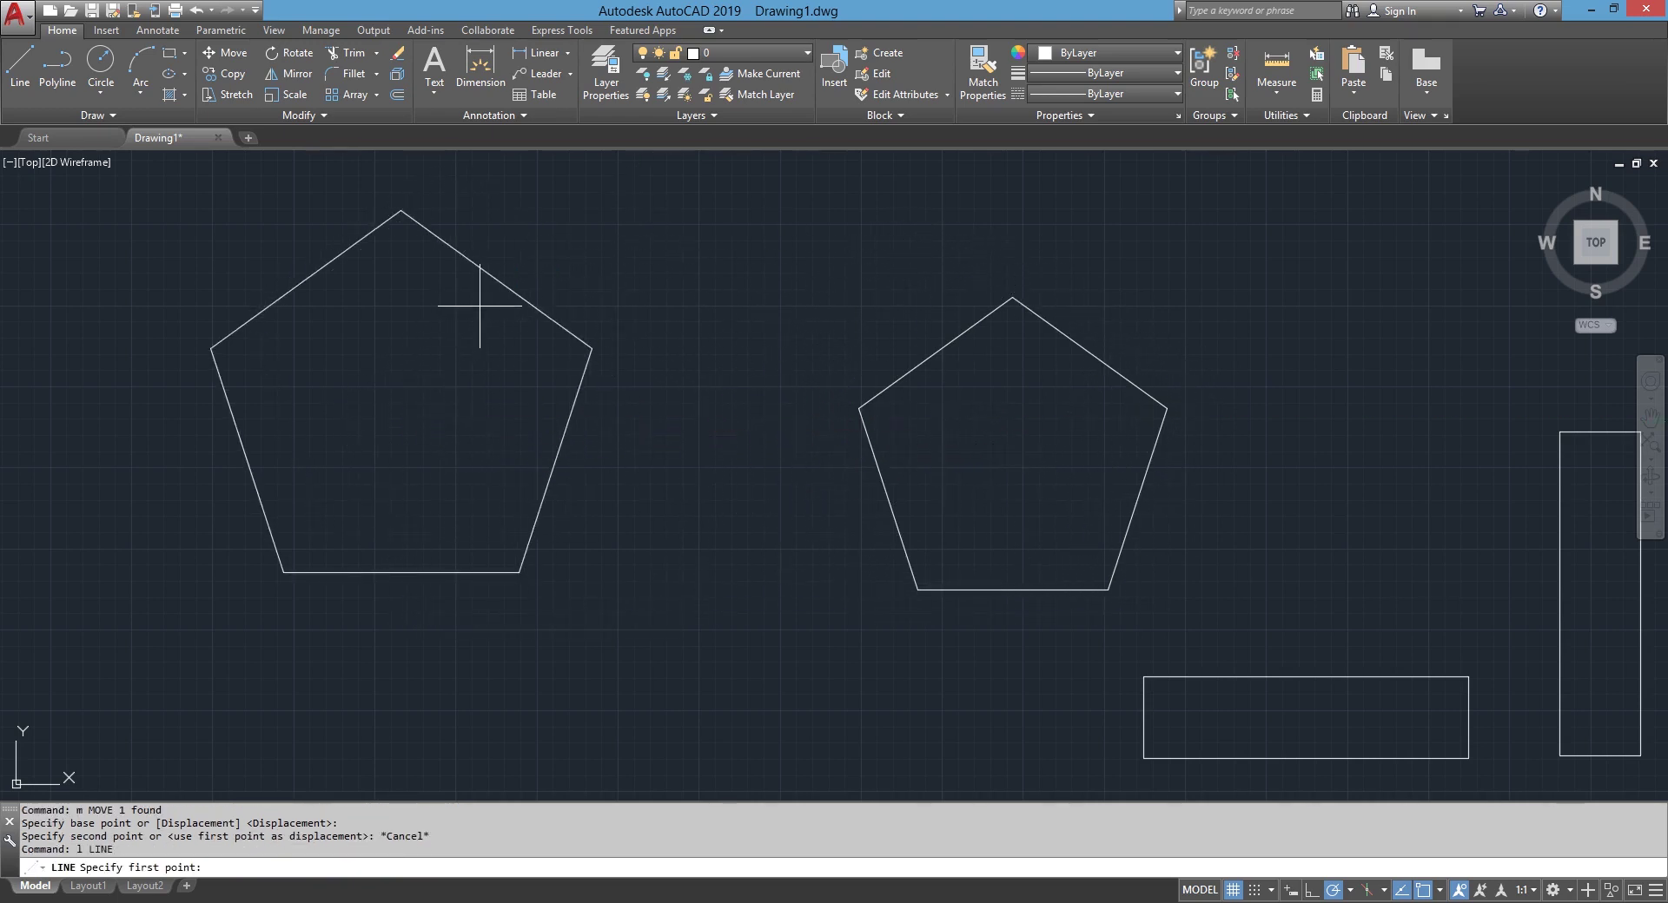
{"action": "left_click", "coordinate": [496, 280]}
{"action": "left_click", "coordinate": [399, 410]}
{"action": "key", "text": "Return"}
{"action": "key", "text": "Return"}
{"action": "left_click", "coordinate": [1012, 298]}
{"action": "left_click", "coordinate": [1012, 458]}
{"action": "key", "text": "Return"}
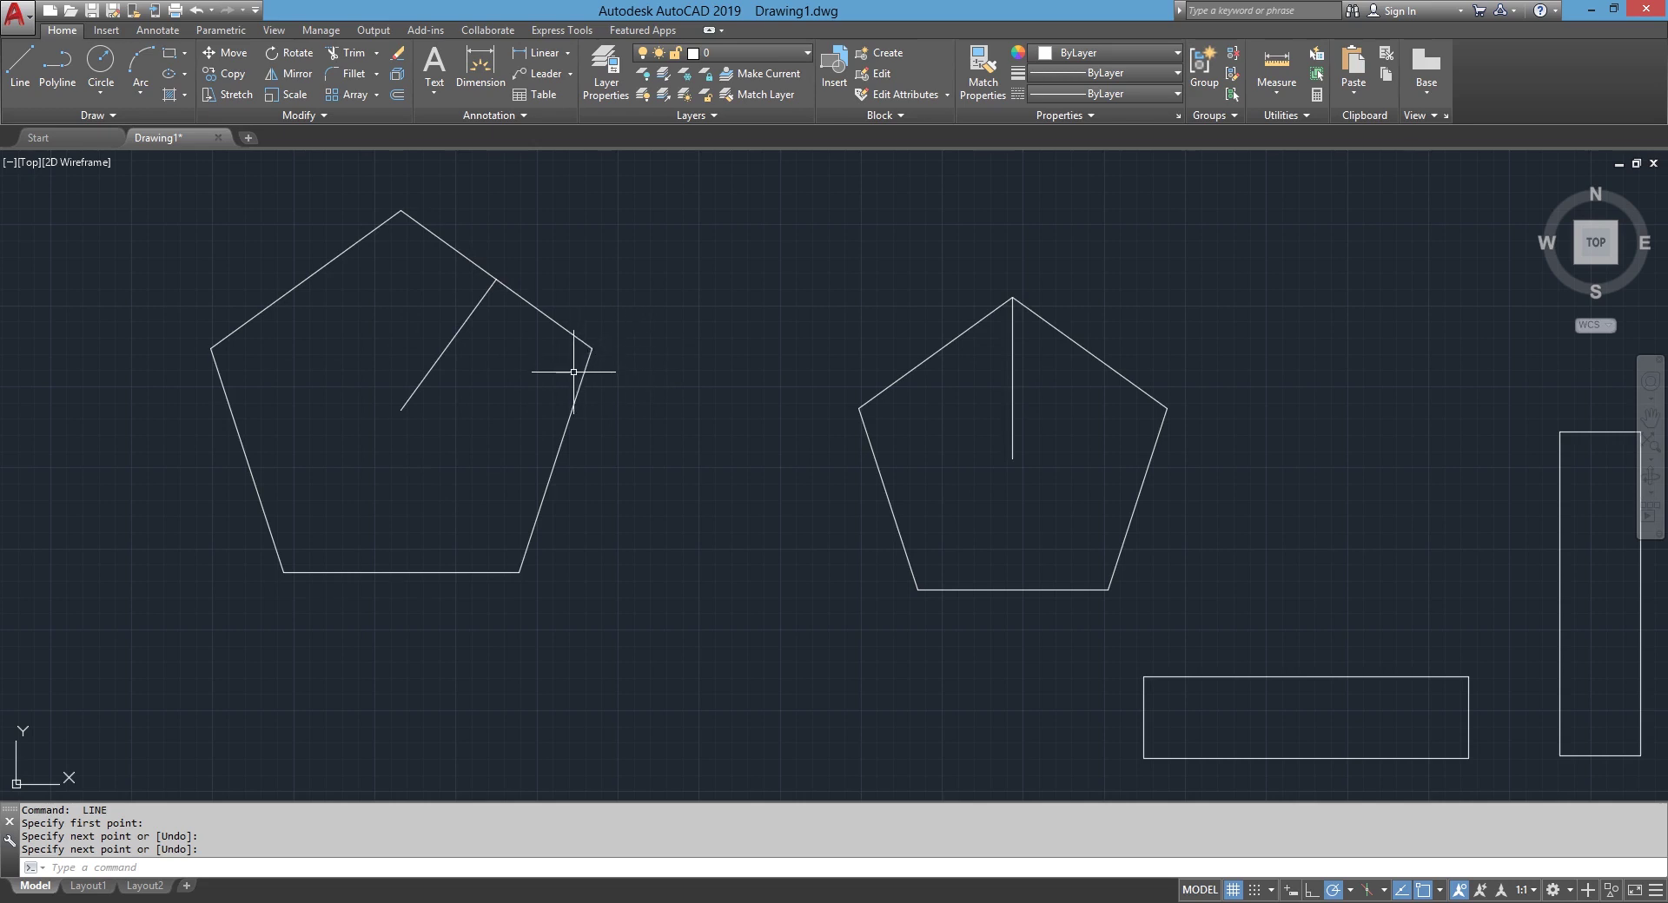
{"action": "type", "text": "c"}
{"action": "key", "text": "Return"}
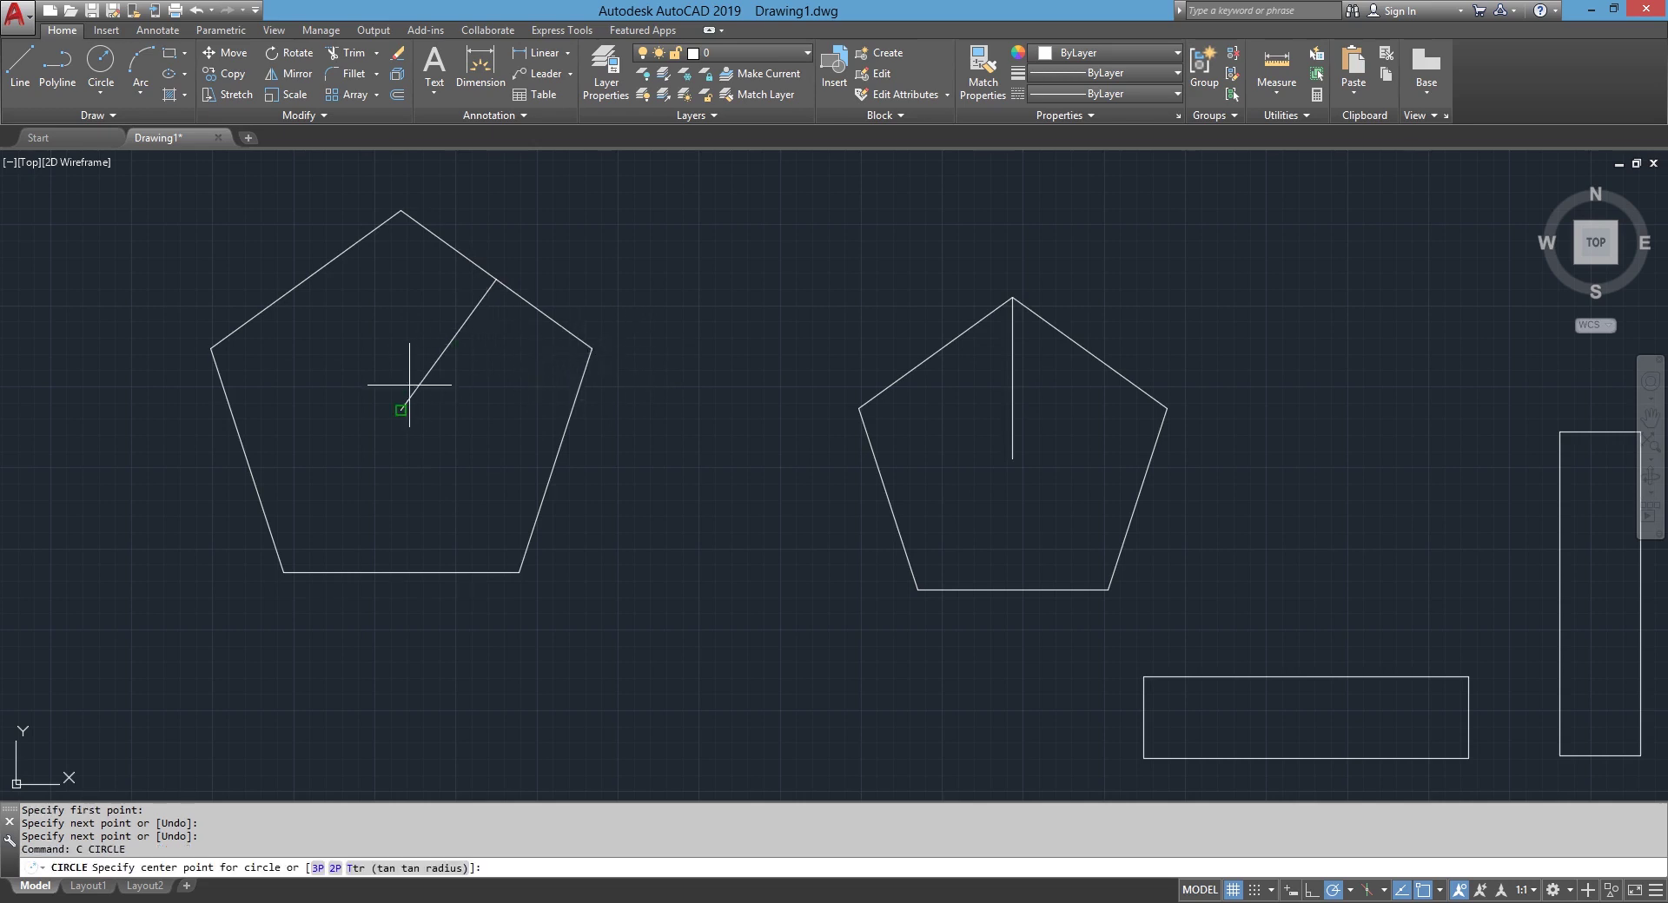
Draw a circle inside the left pentagon and one through the right pentagon's vertices
{"action": "left_click", "coordinate": [401, 410]}
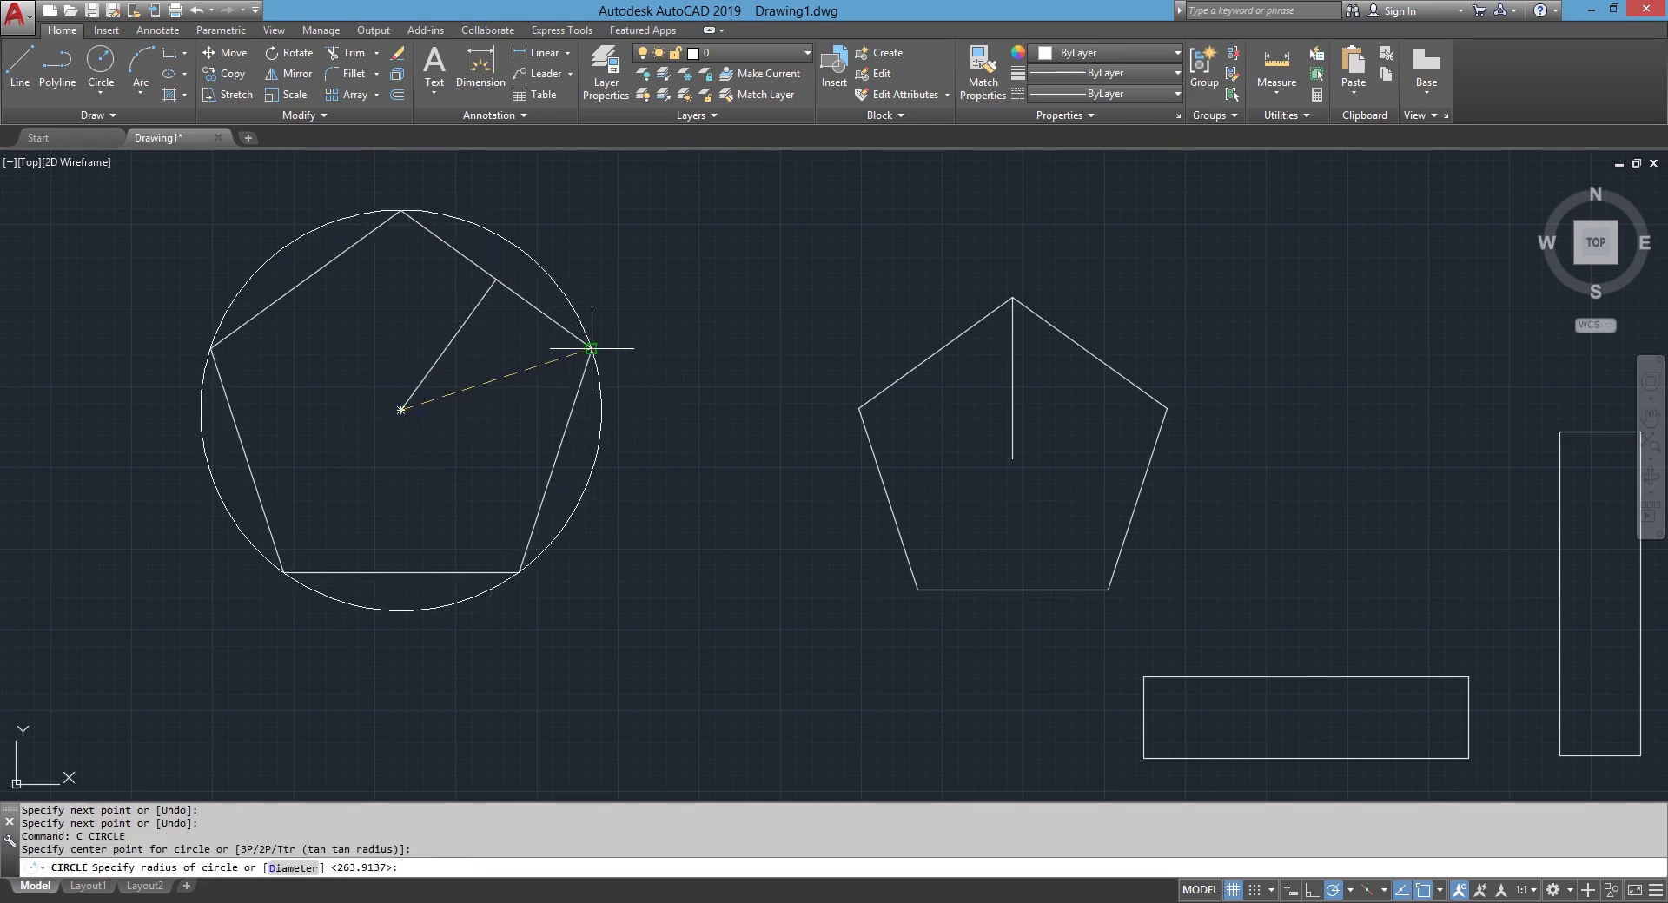
{"action": "left_click", "coordinate": [496, 280]}
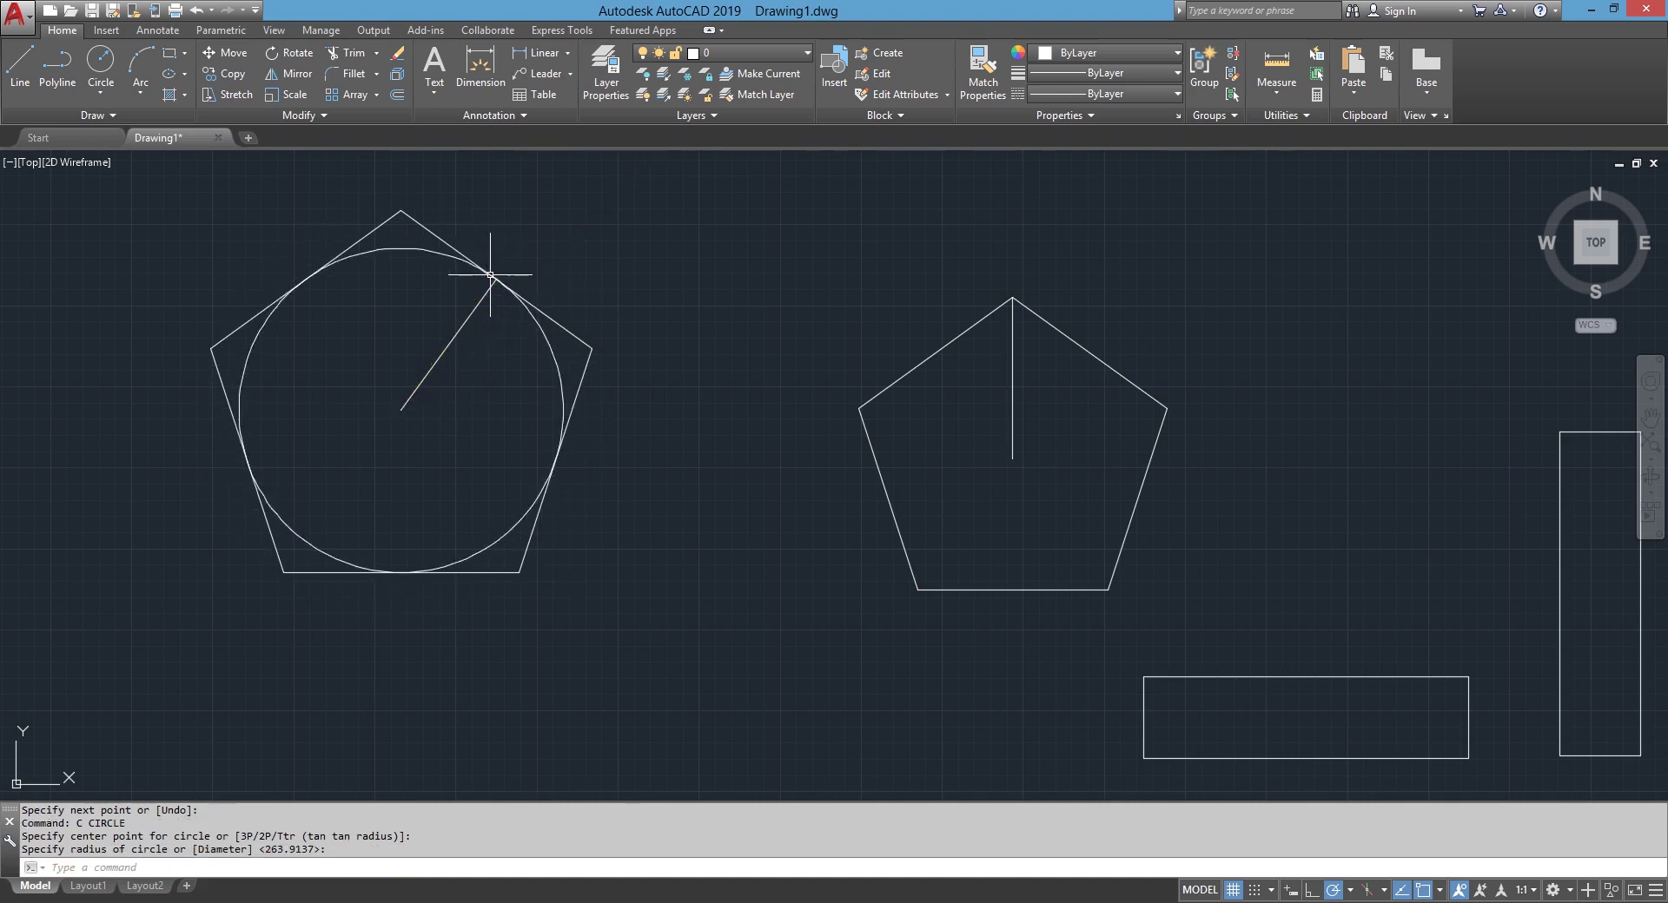
{"action": "key", "text": "Return"}
{"action": "left_click", "coordinate": [1012, 458]}
{"action": "left_click", "coordinate": [1012, 298]}
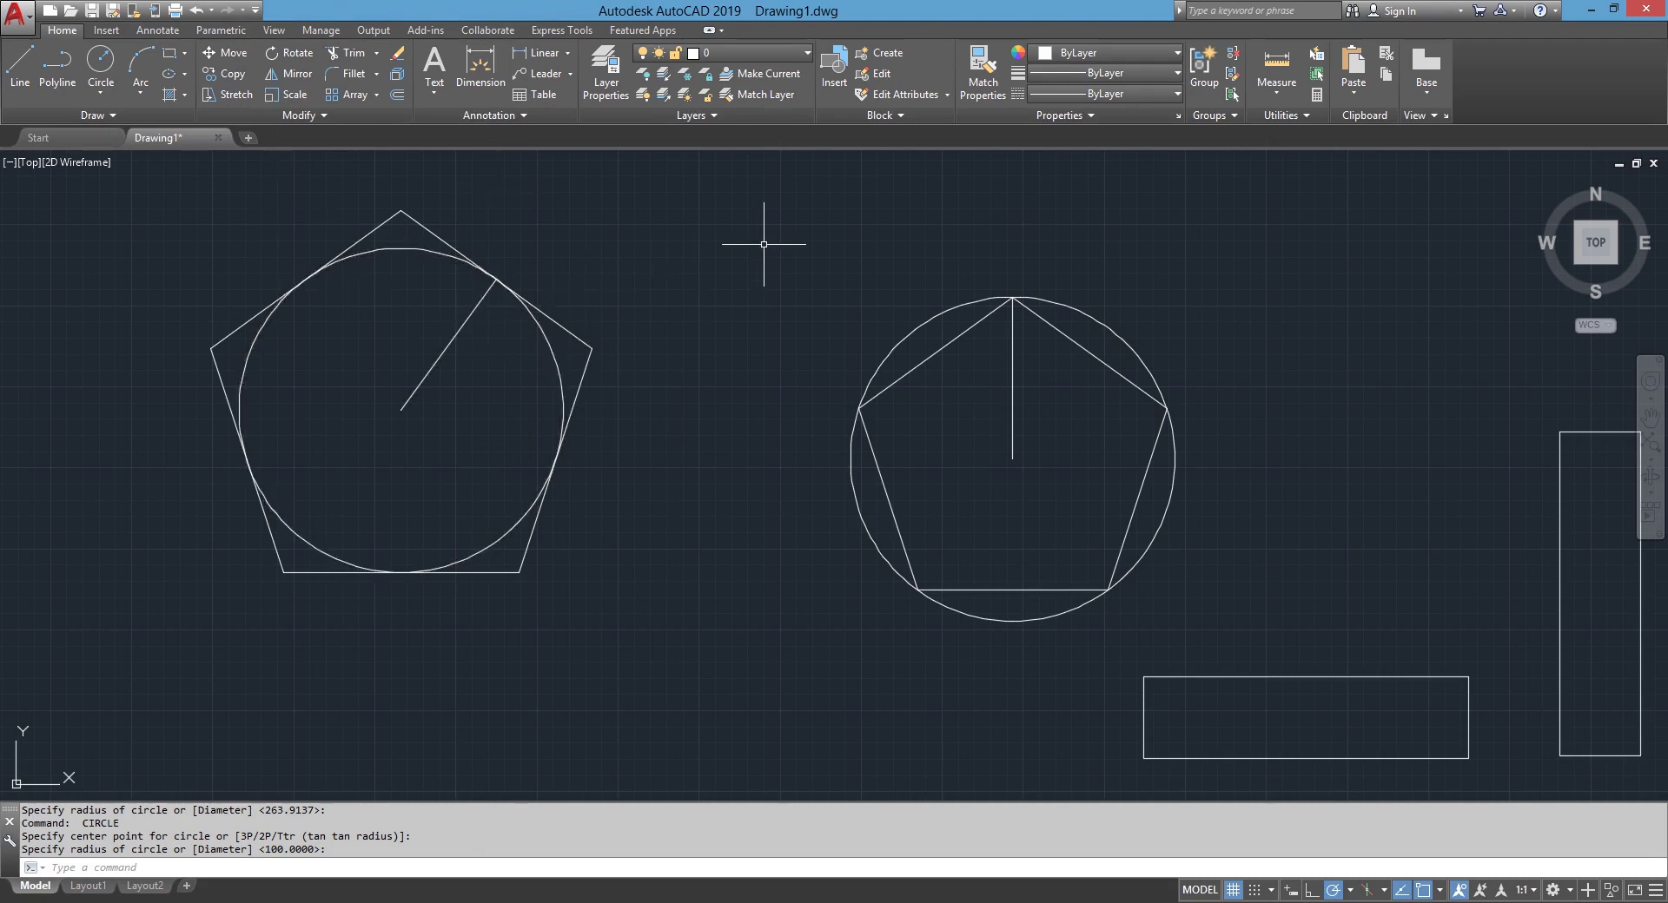
{"action": "middle_click_drag", "start_coordinate": [738, 251], "coordinate": [550, 344]}
{"action": "middle_click_drag", "start_coordinate": [808, 268], "coordinate": [741, 317]}
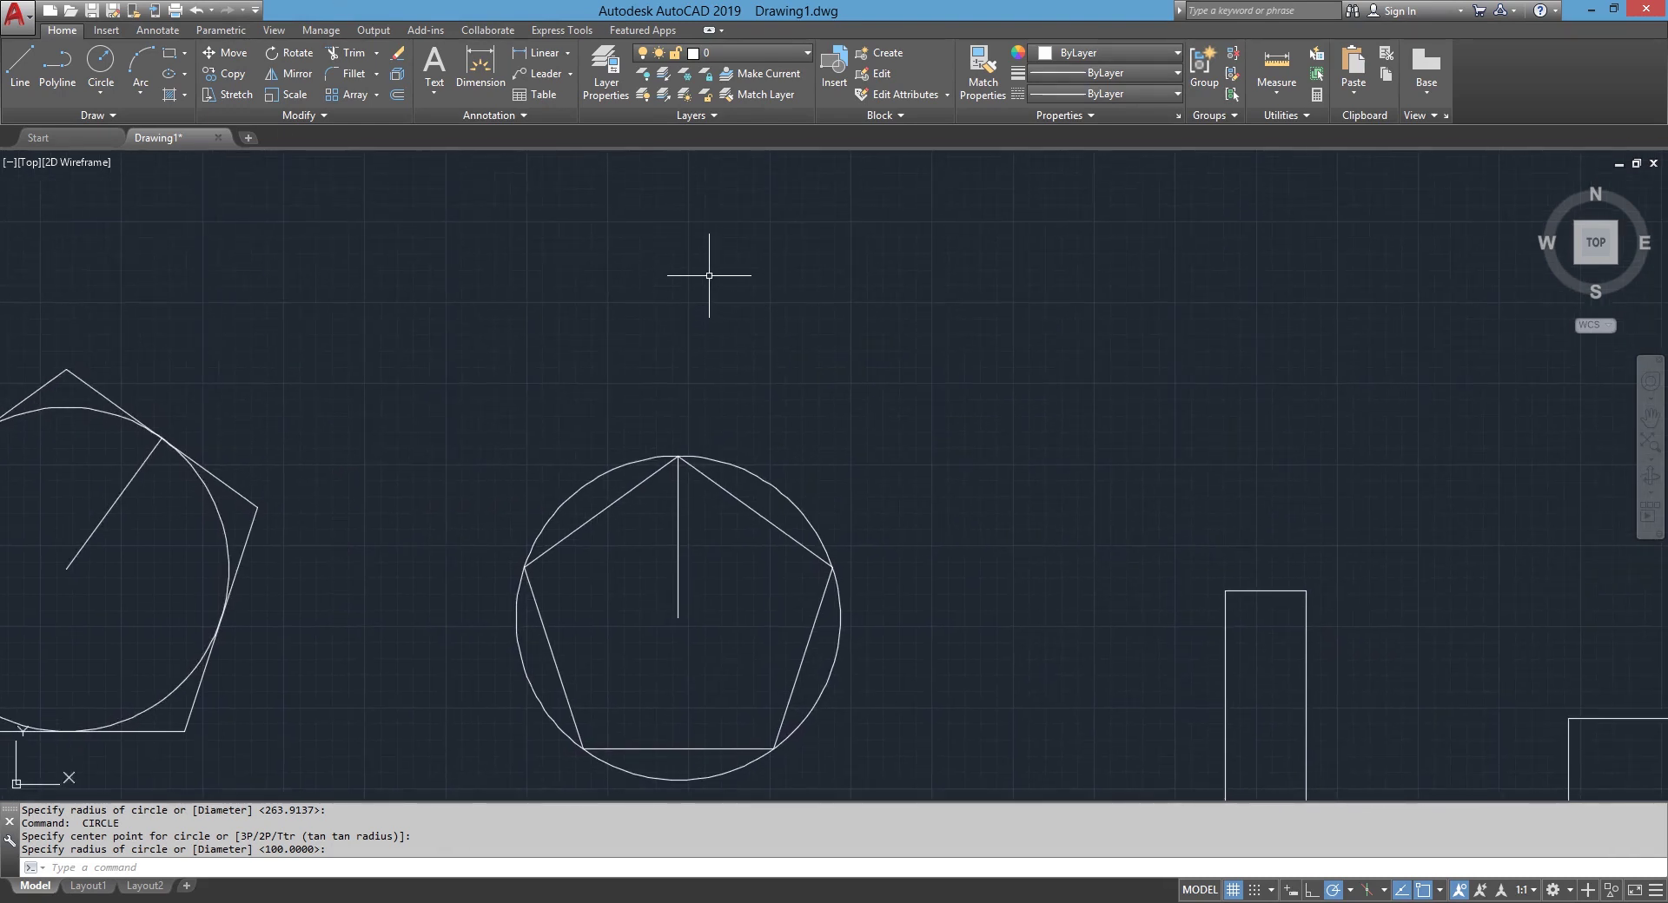
Draw a three-sided circumscribed polygon as an upright triangle in the upper right
{"action": "type", "text": "pol"}
{"action": "key", "text": "Return"}
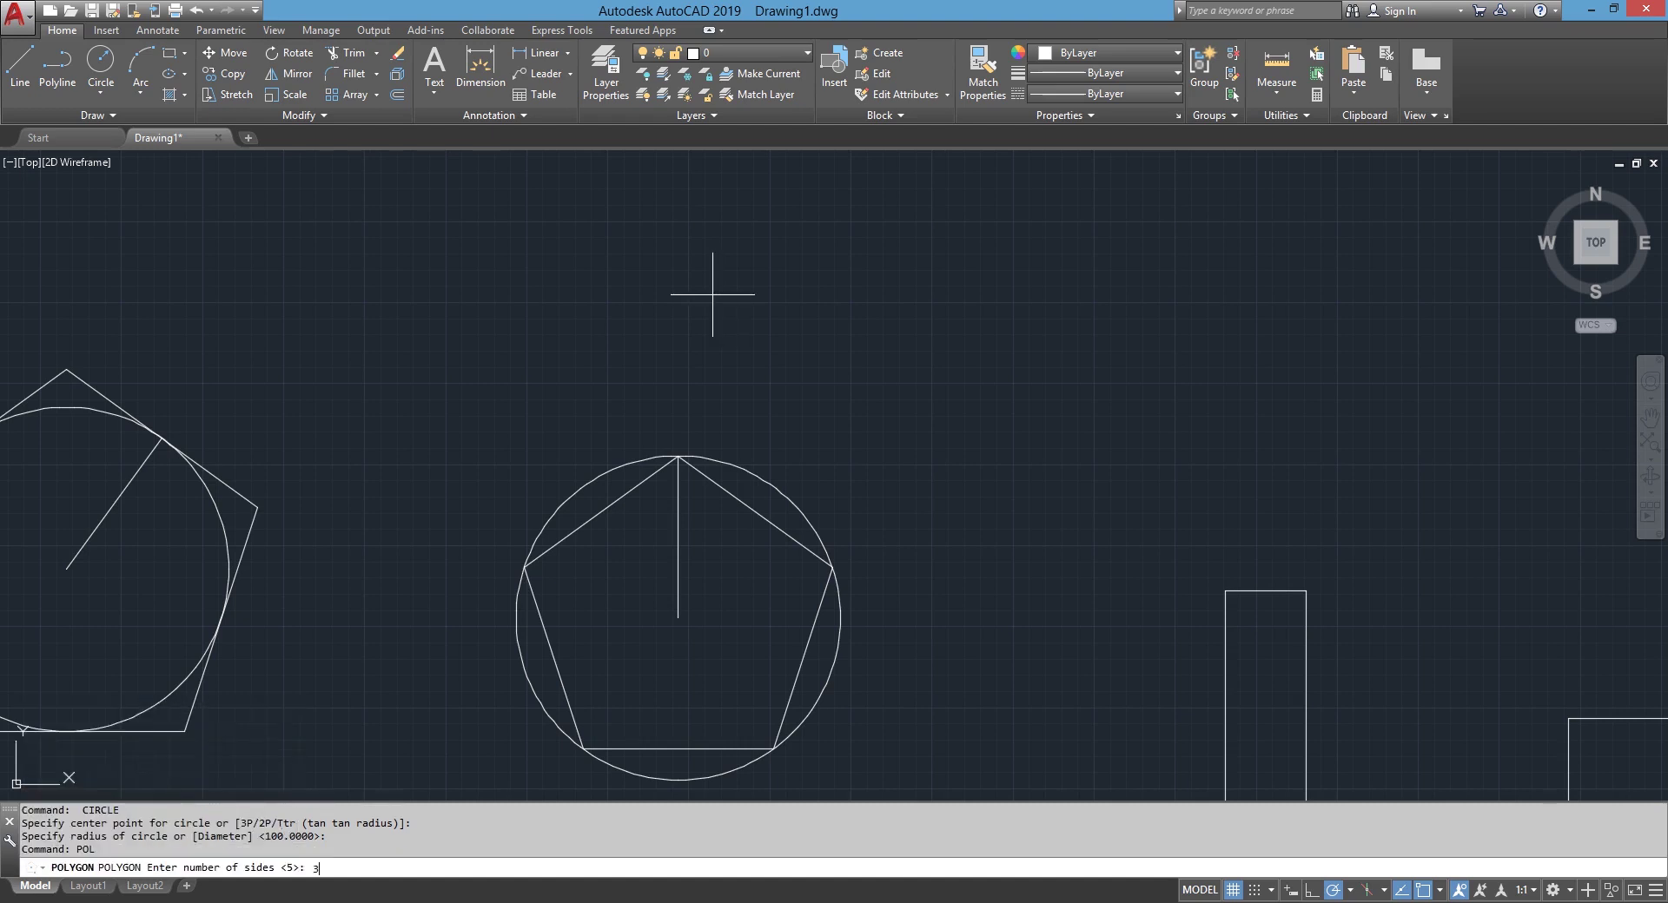
{"action": "key", "text": "Return"}
{"action": "left_click", "coordinate": [1089, 313]}
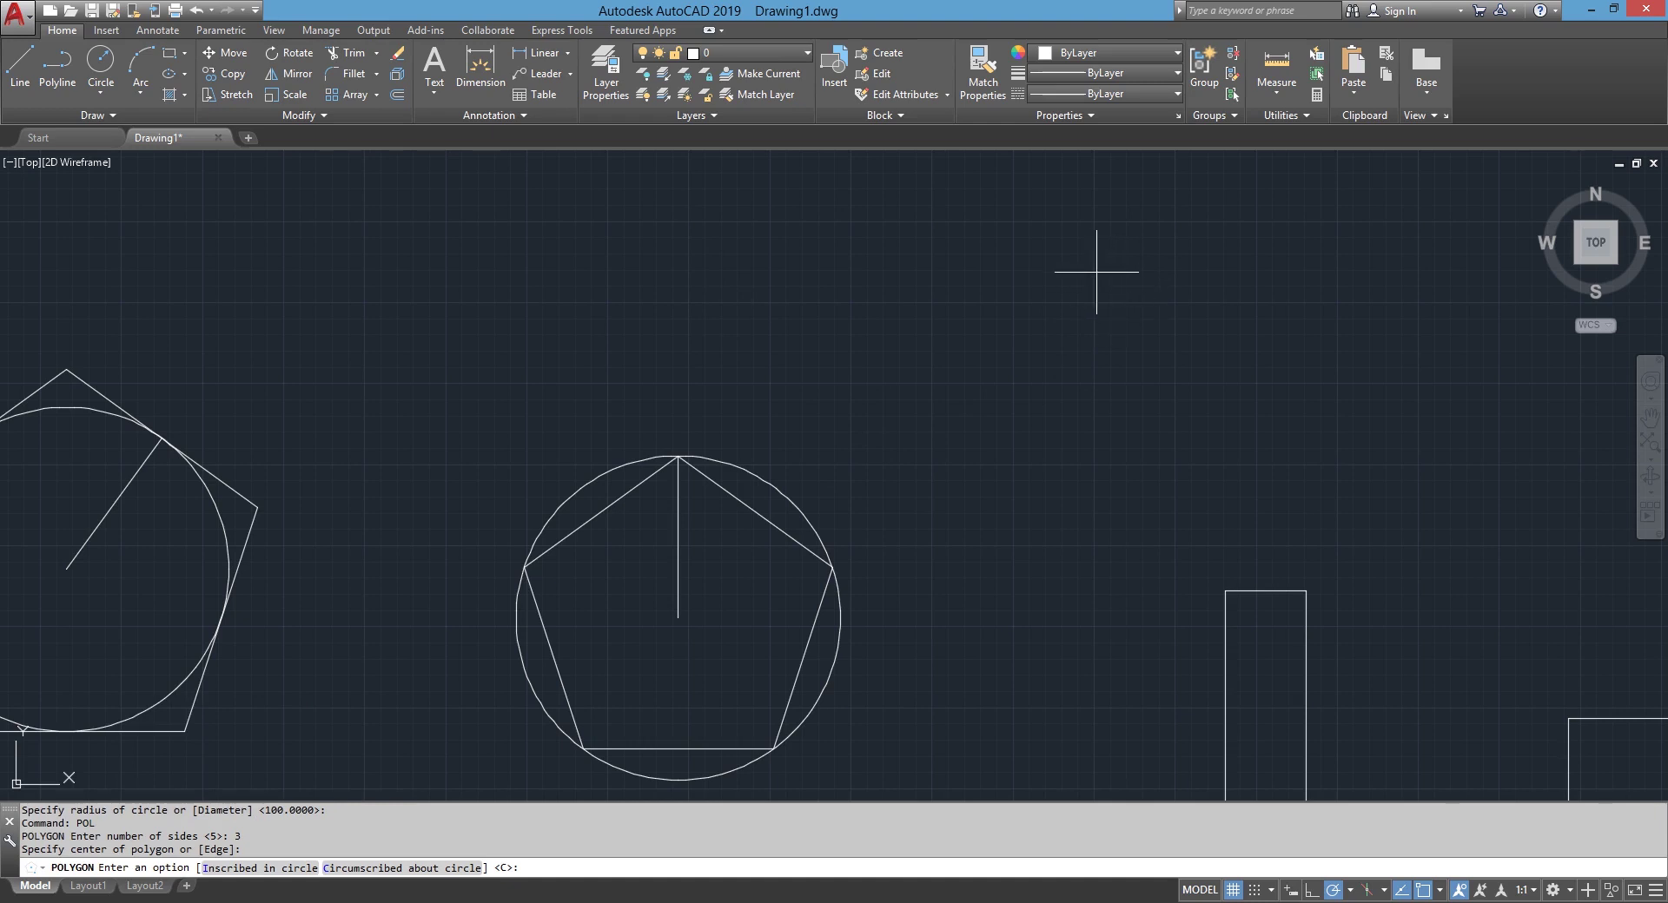
{"action": "key", "text": "Return"}
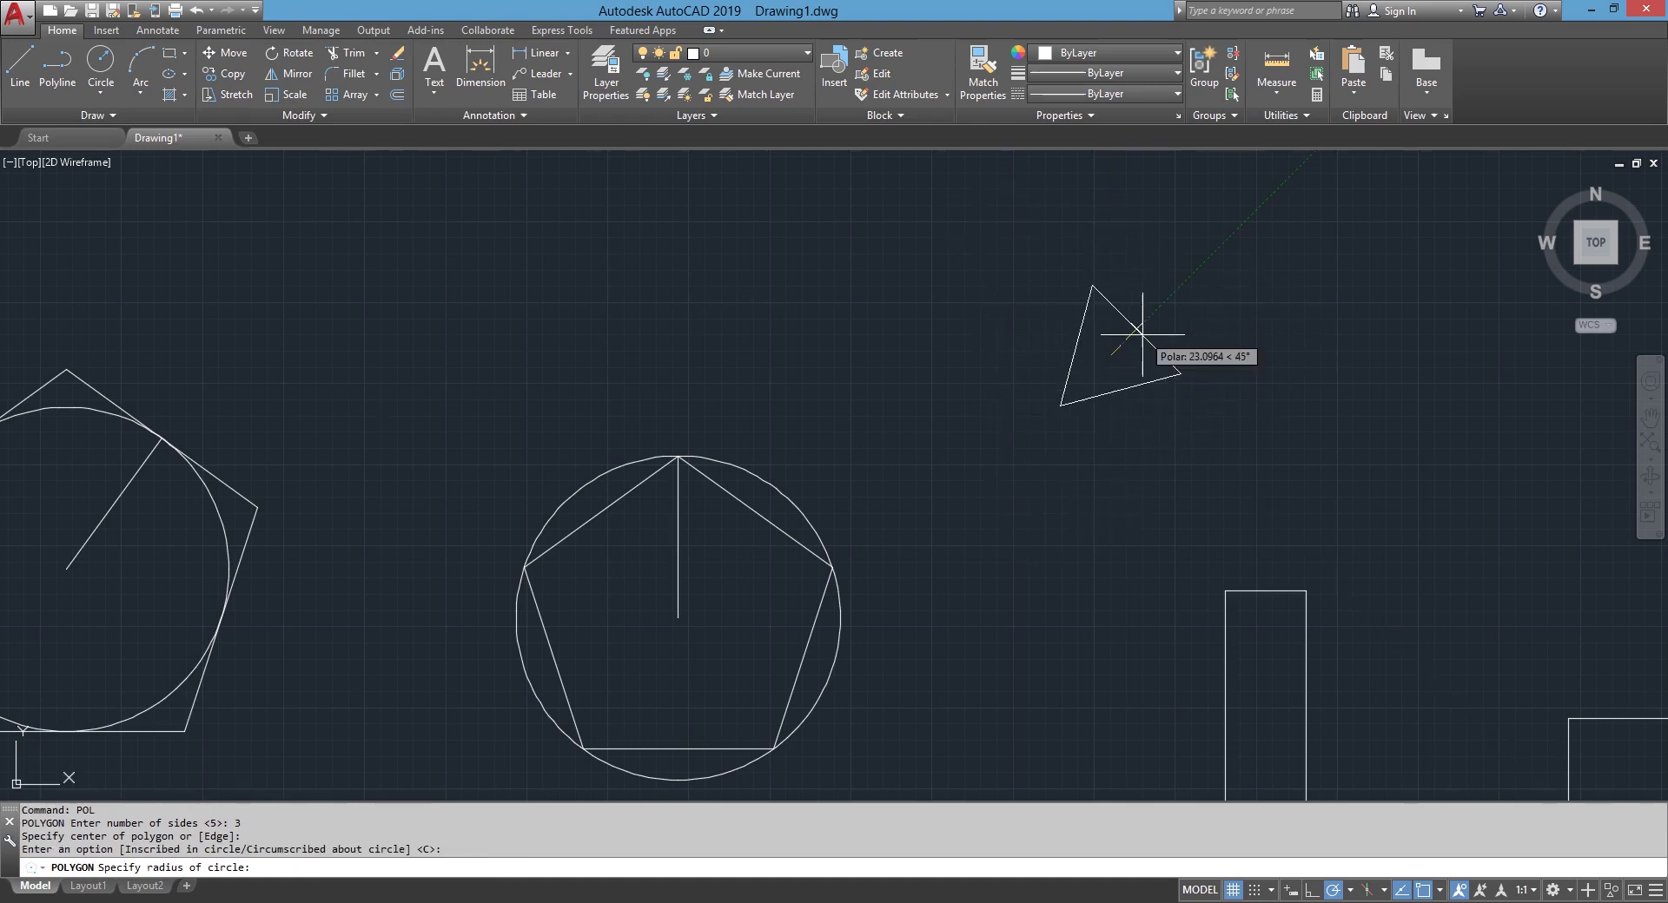
{"action": "left_click", "coordinate": [1111, 421]}
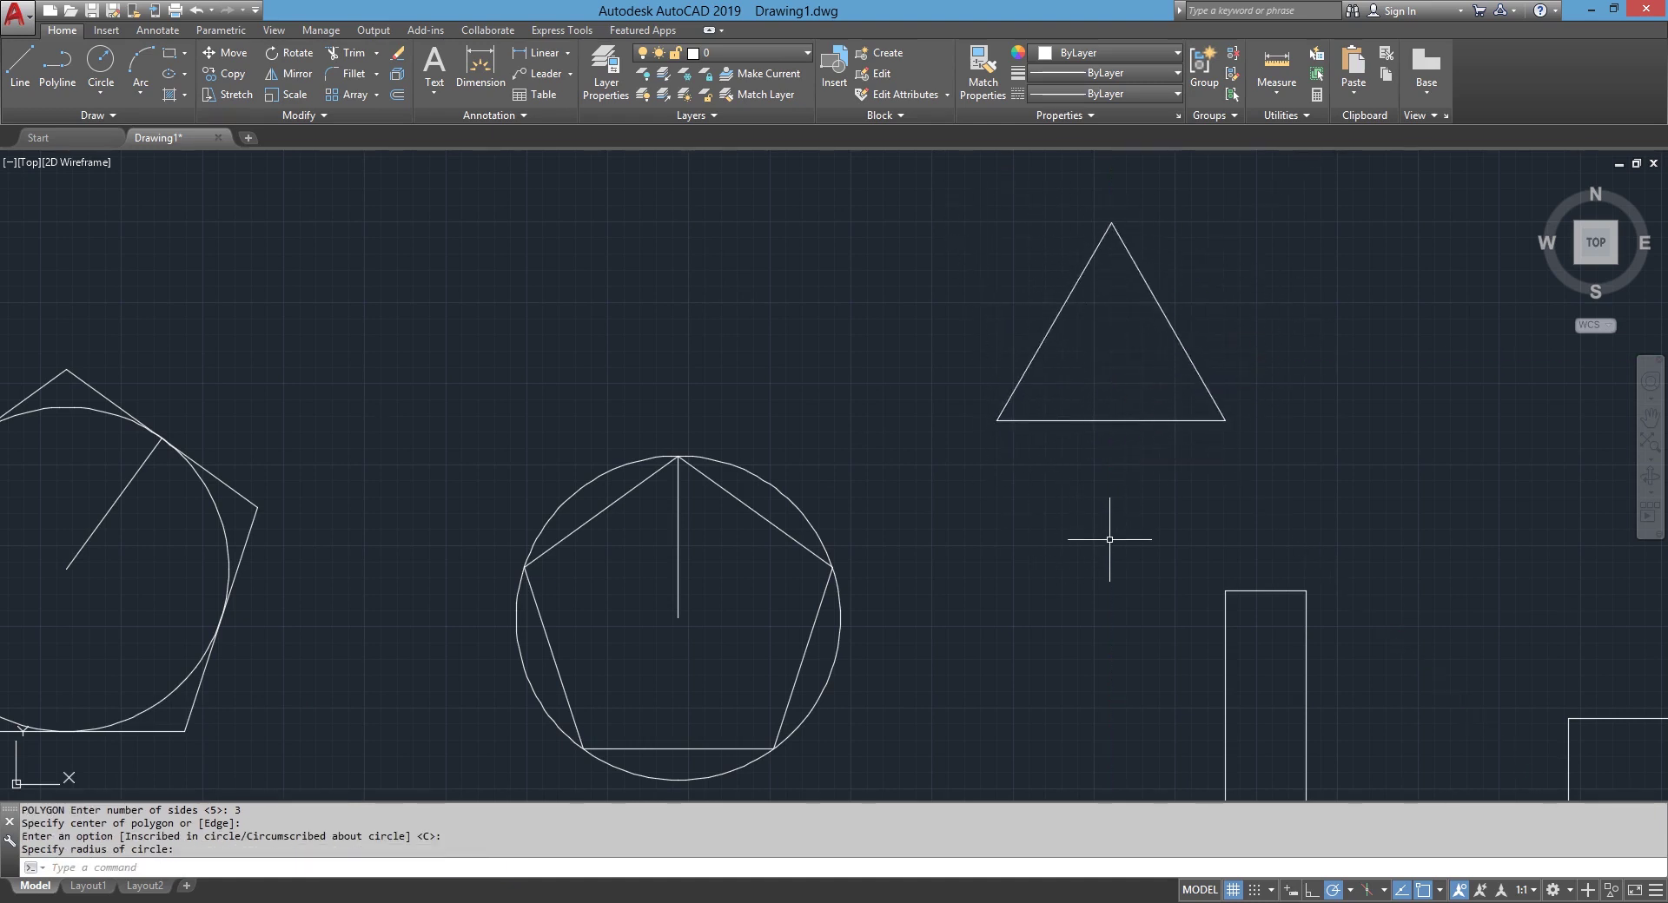
{"action": "middle_click_drag", "start_coordinate": [1061, 477], "coordinate": [961, 454]}
{"action": "middle_click_drag", "start_coordinate": [1271, 427], "coordinate": [1243, 472]}
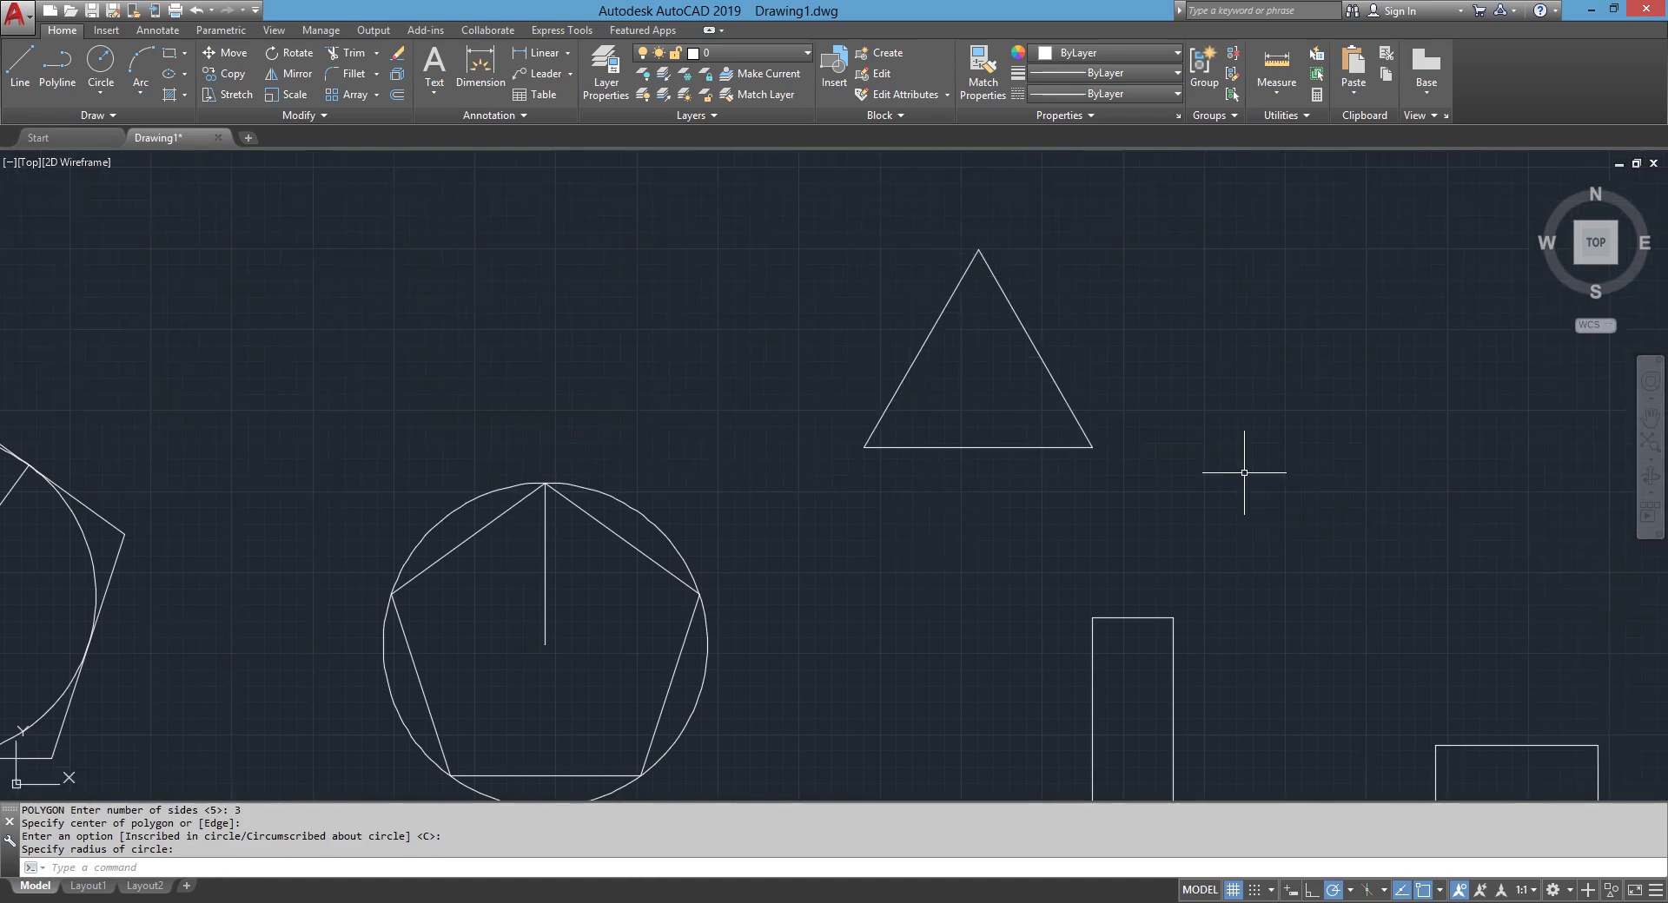